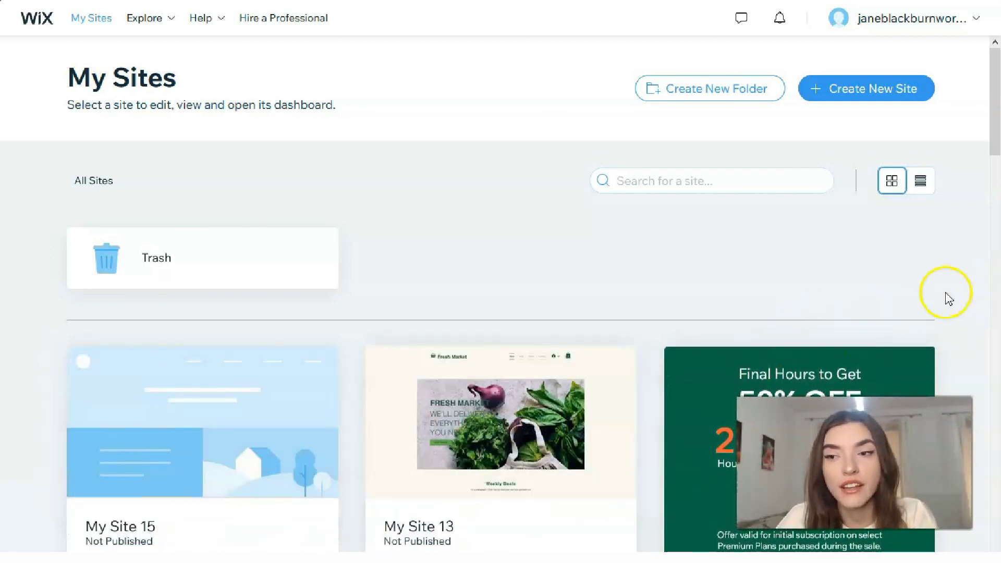
- Start a new site in the Fitness category and choose to build it with the Editor from a template
{"action": "left_click", "coordinate": [854, 105]}
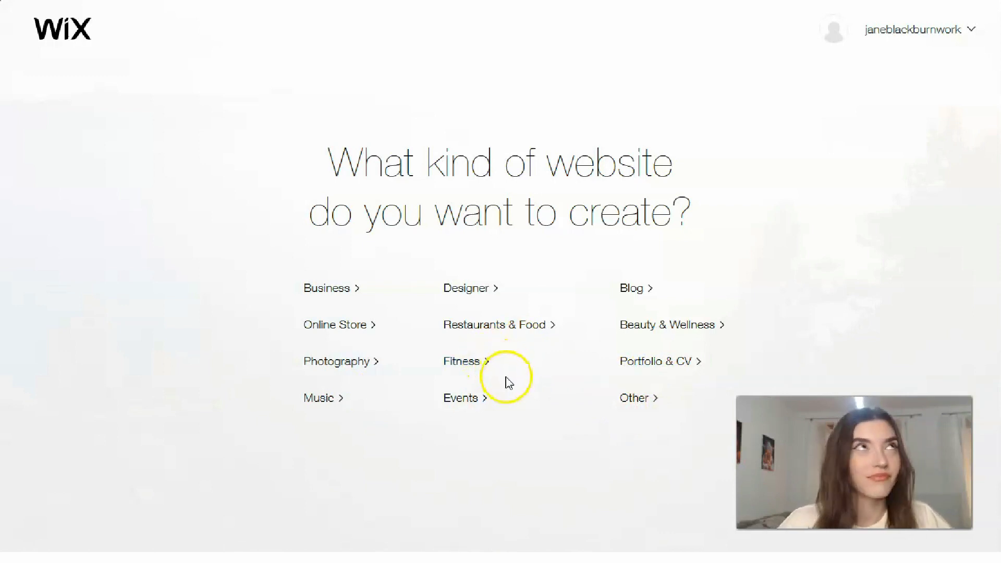
{"action": "left_click", "coordinate": [482, 365]}
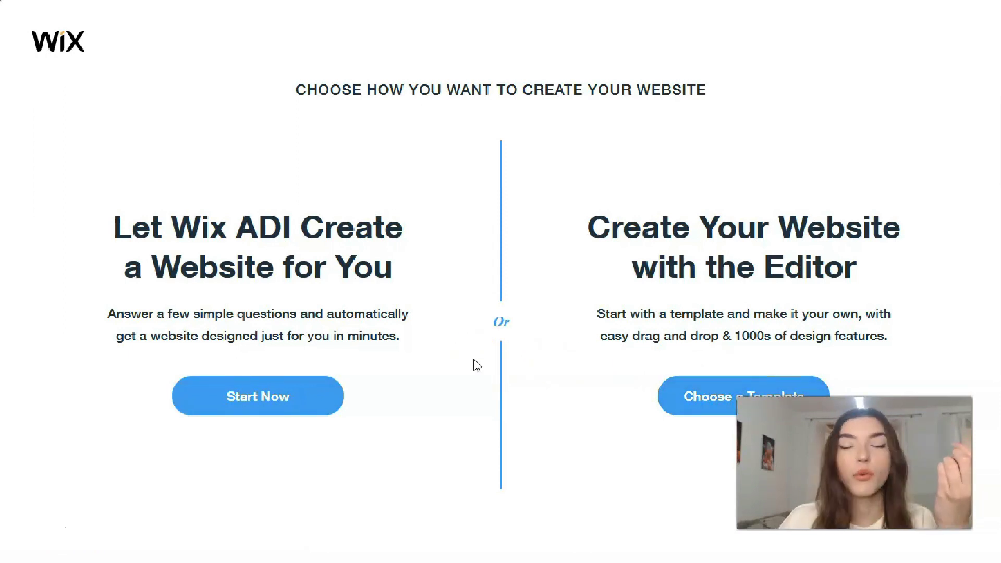
{"action": "left_click", "coordinate": [696, 409]}
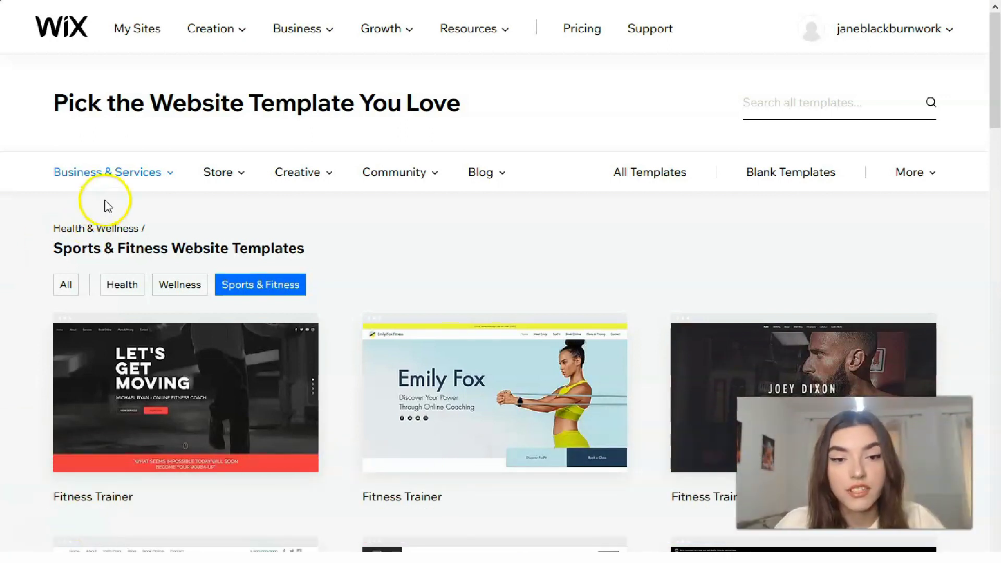
- Look over the template categories and the first page of Sports & Fitness website templates
{"action": "mouse_move", "coordinate": [252, 187]}
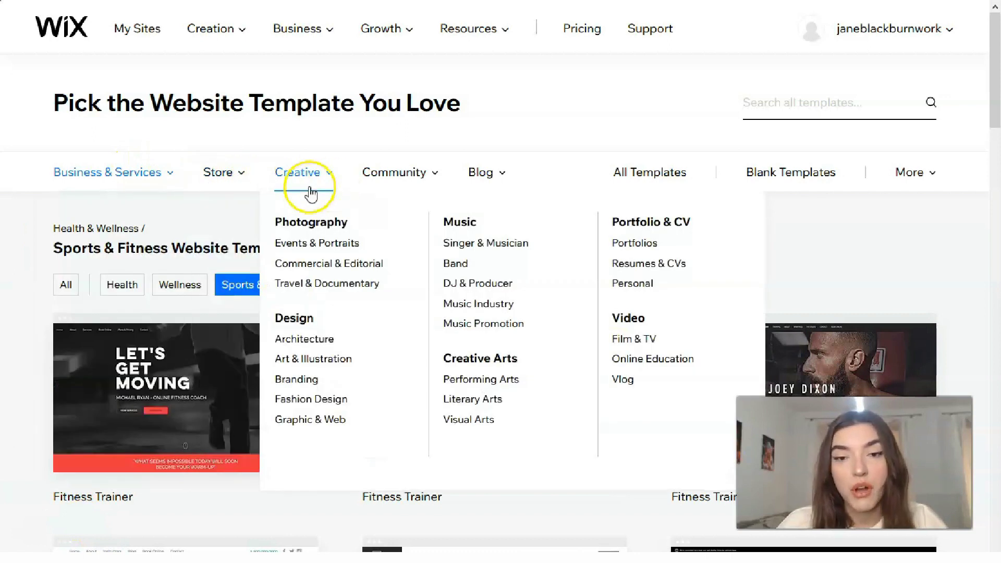
{"action": "mouse_move", "coordinate": [396, 191]}
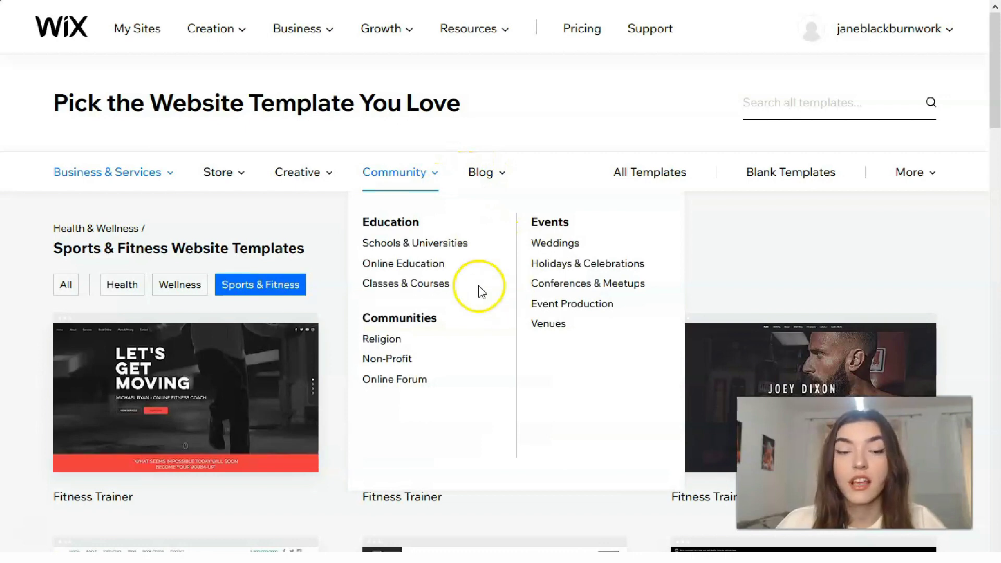
{"action": "scroll", "coordinate": [334, 243], "scroll_direction": "down", "scroll_amount": 3}
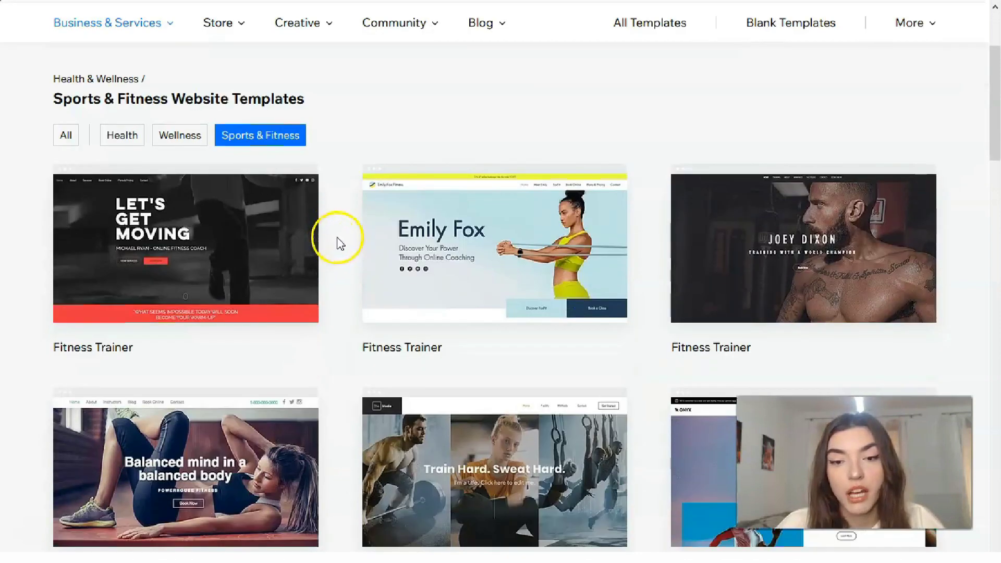
{"action": "scroll", "coordinate": [237, 370], "scroll_direction": "down", "scroll_amount": 4}
{"action": "scroll", "coordinate": [237, 370], "scroll_direction": "down", "scroll_amount": 10}
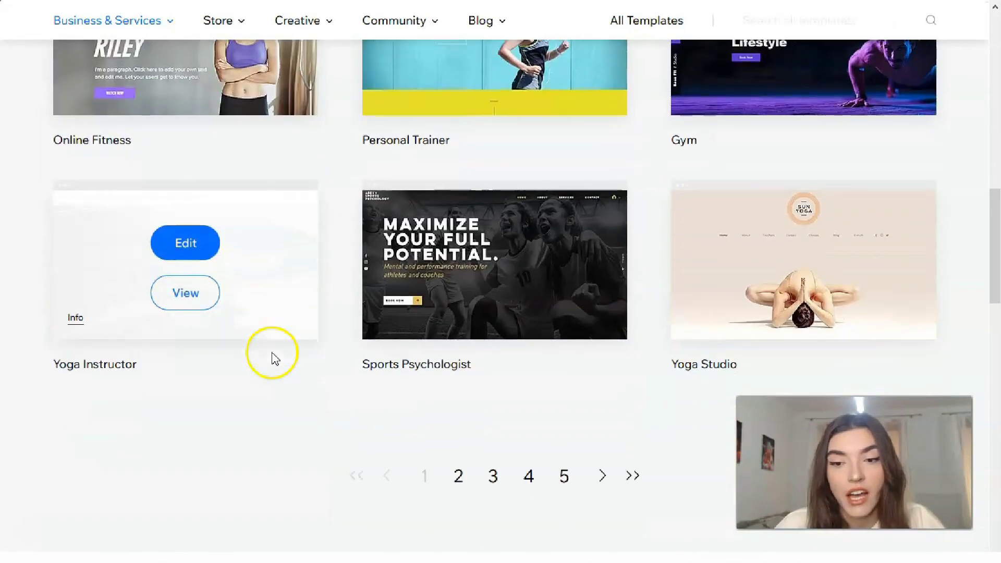
- Go to page 2 of the Sports & Fitness templates and examine the designs offered there
{"action": "left_click", "coordinate": [460, 313]}
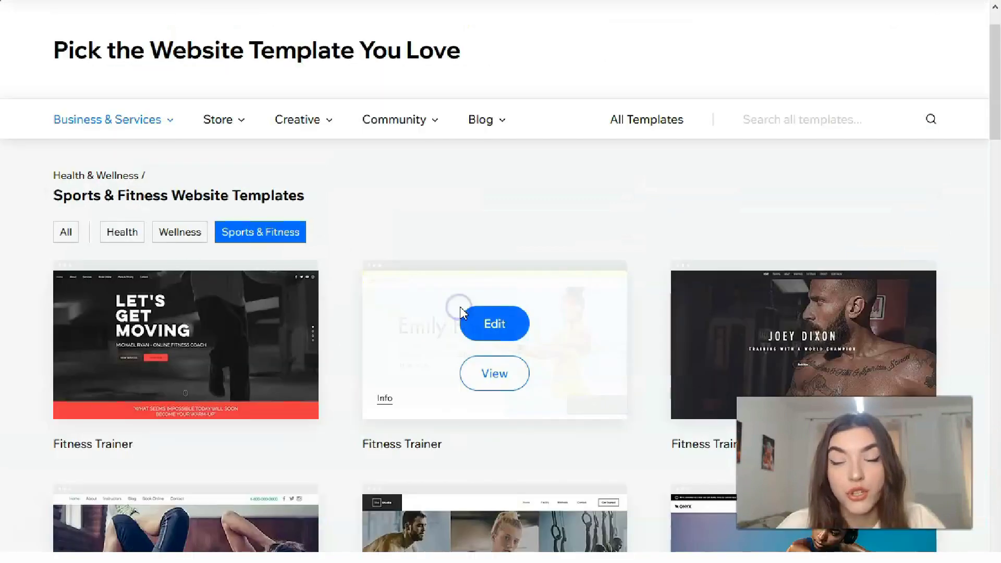
{"action": "scroll", "coordinate": [479, 313], "scroll_direction": "down", "scroll_amount": 4}
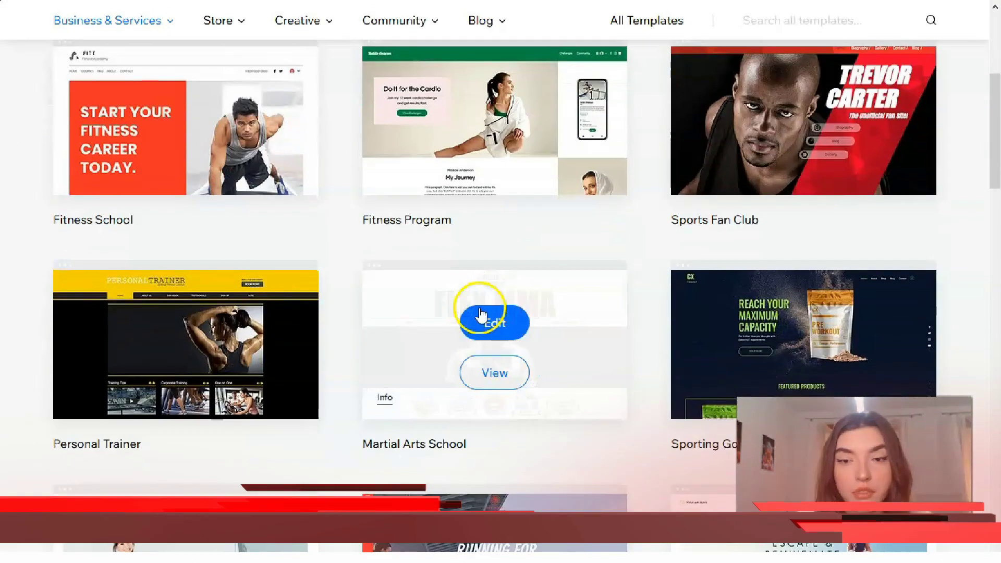
{"action": "scroll", "coordinate": [480, 315], "scroll_direction": "down", "scroll_amount": 3}
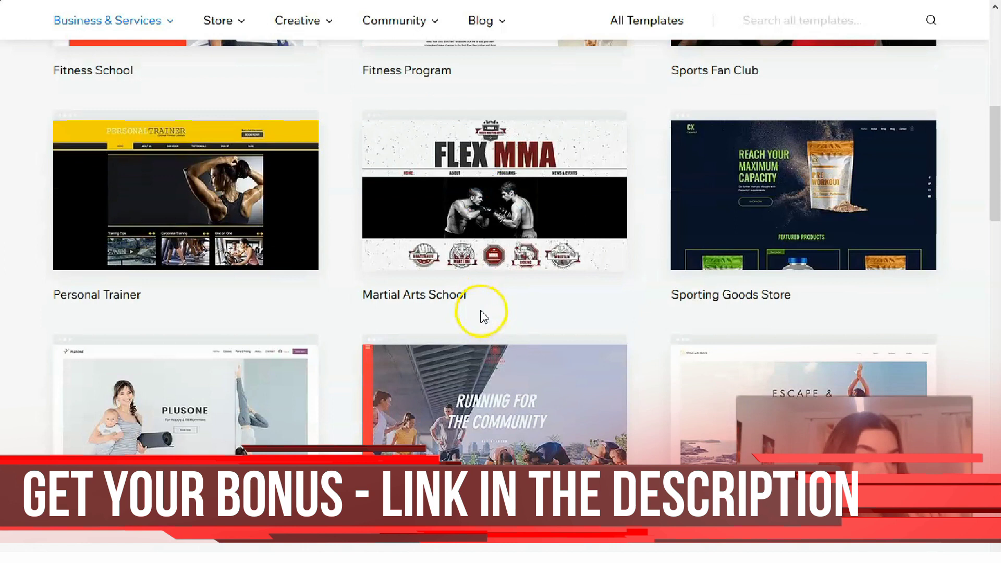
{"action": "scroll", "coordinate": [490, 315], "scroll_direction": "up", "scroll_amount": 3}
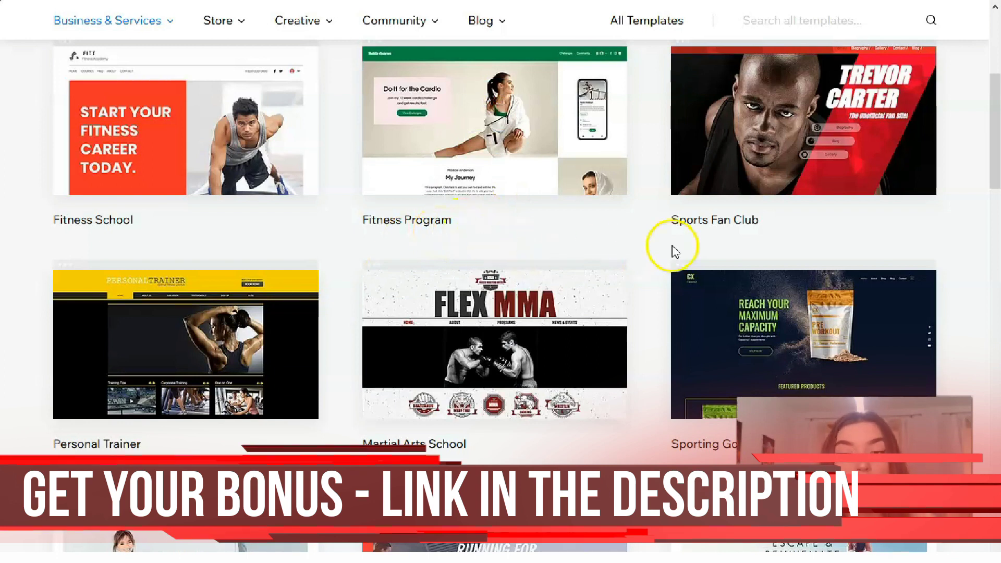
{"action": "scroll", "coordinate": [678, 261], "scroll_direction": "down", "scroll_amount": 3}
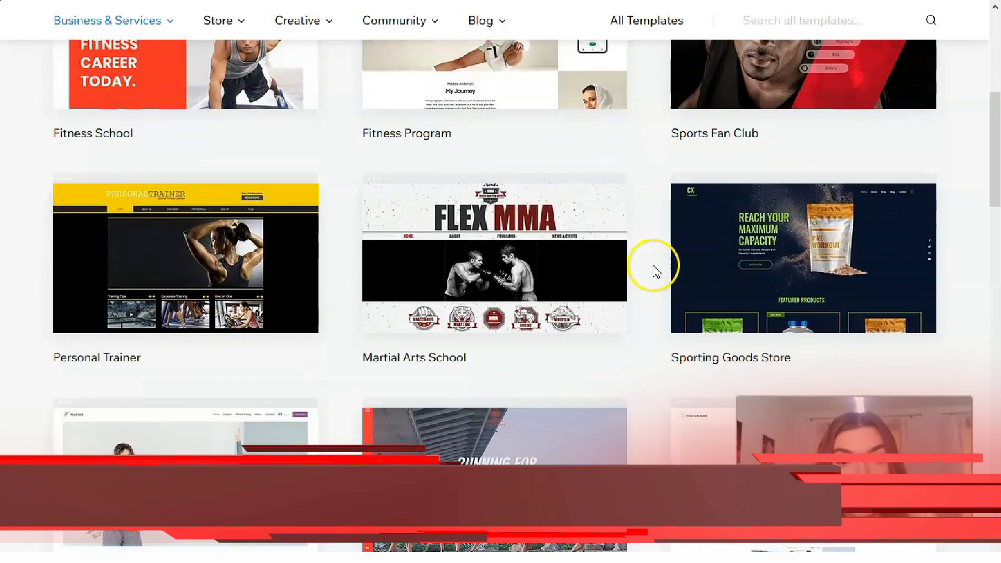
{"action": "scroll", "coordinate": [145, 468], "scroll_direction": "down", "scroll_amount": 1}
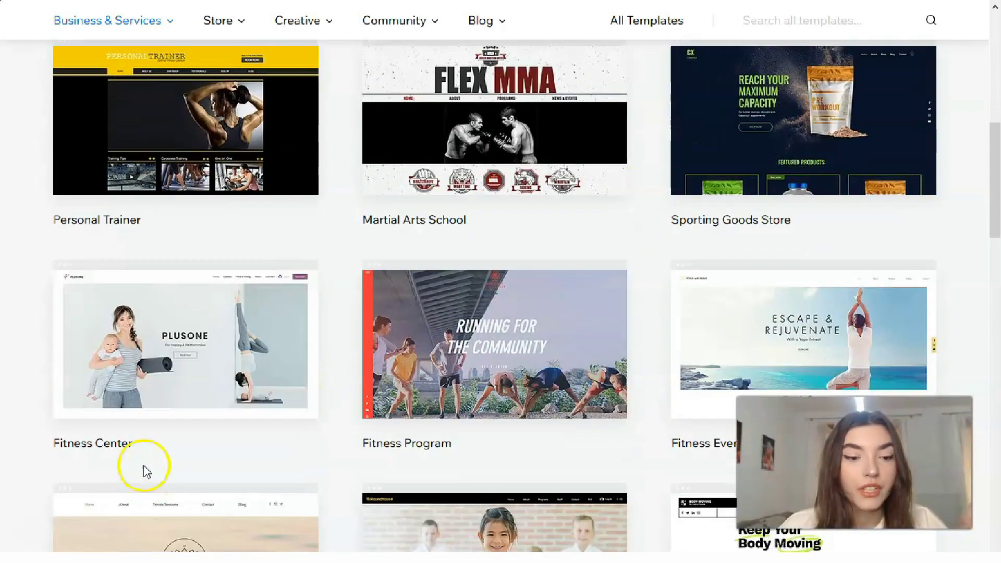
{"action": "scroll", "coordinate": [464, 453], "scroll_direction": "down", "scroll_amount": 1}
{"action": "scroll", "coordinate": [574, 380], "scroll_direction": "down", "scroll_amount": 1}
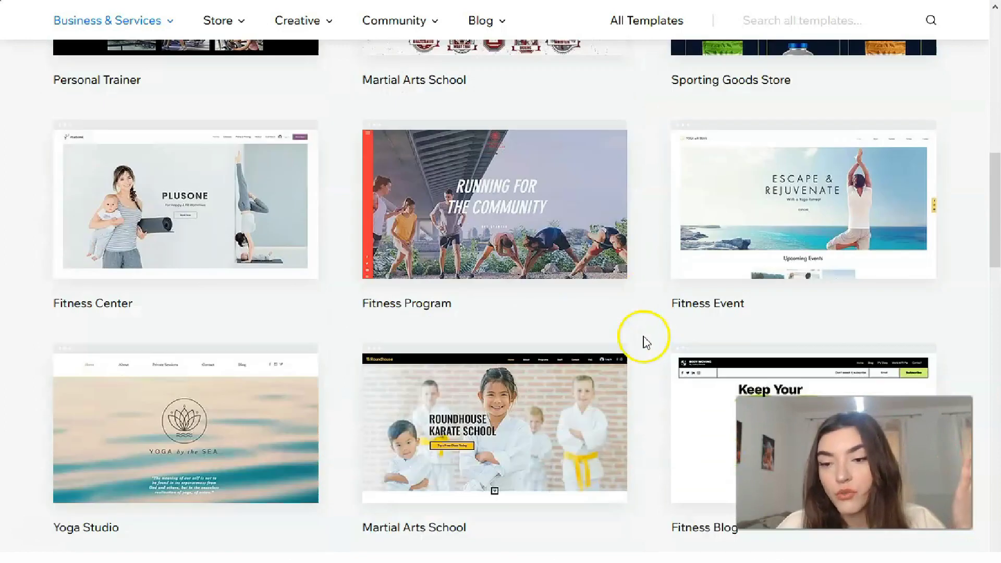
{"action": "scroll", "coordinate": [832, 239], "scroll_direction": "down", "scroll_amount": 1}
{"action": "scroll", "coordinate": [833, 249], "scroll_direction": "down", "scroll_amount": 1}
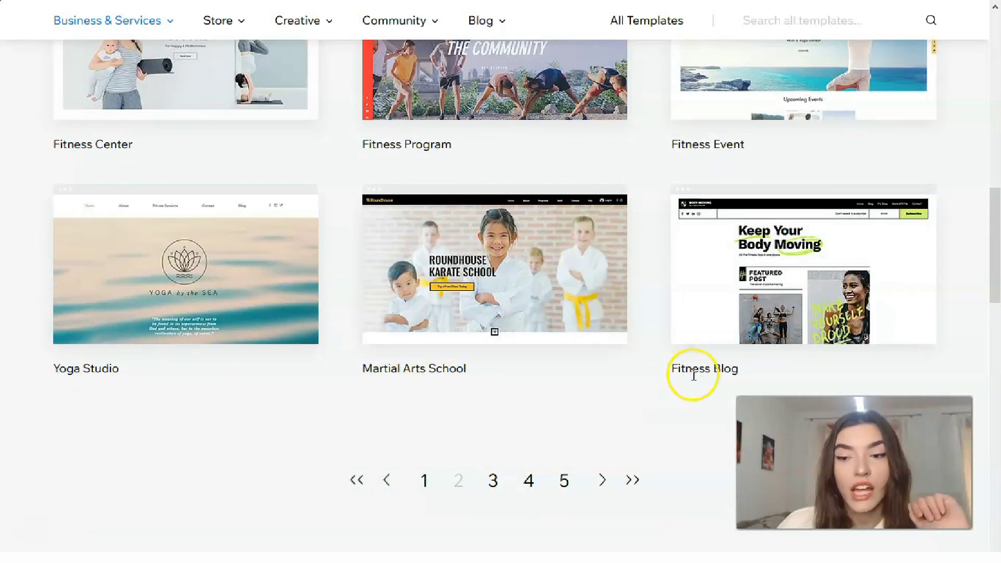
- Go to page 3 of the Sports & Fitness templates and review its designs down to the end
{"action": "left_click", "coordinate": [493, 481]}
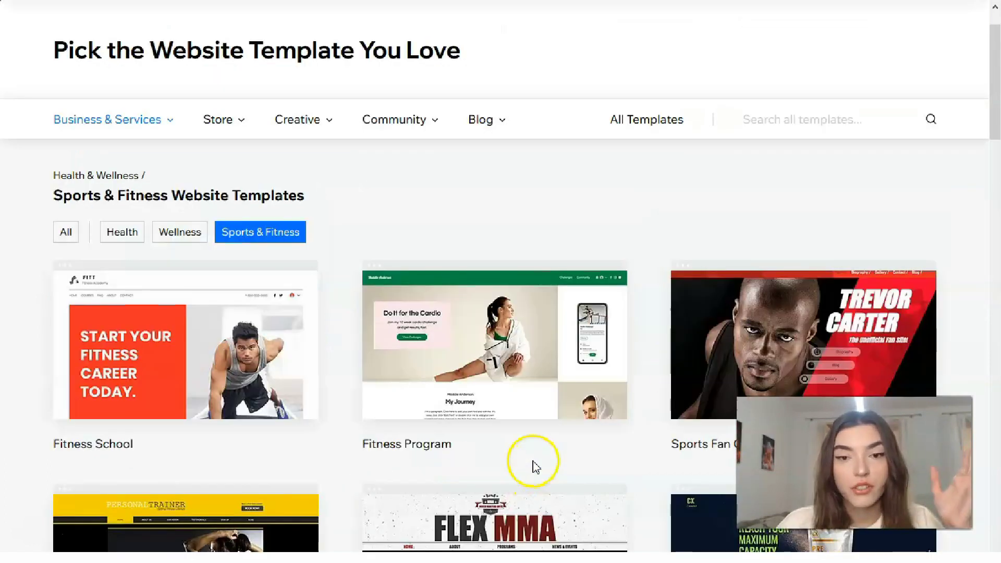
{"action": "mouse_move", "coordinate": [570, 417]}
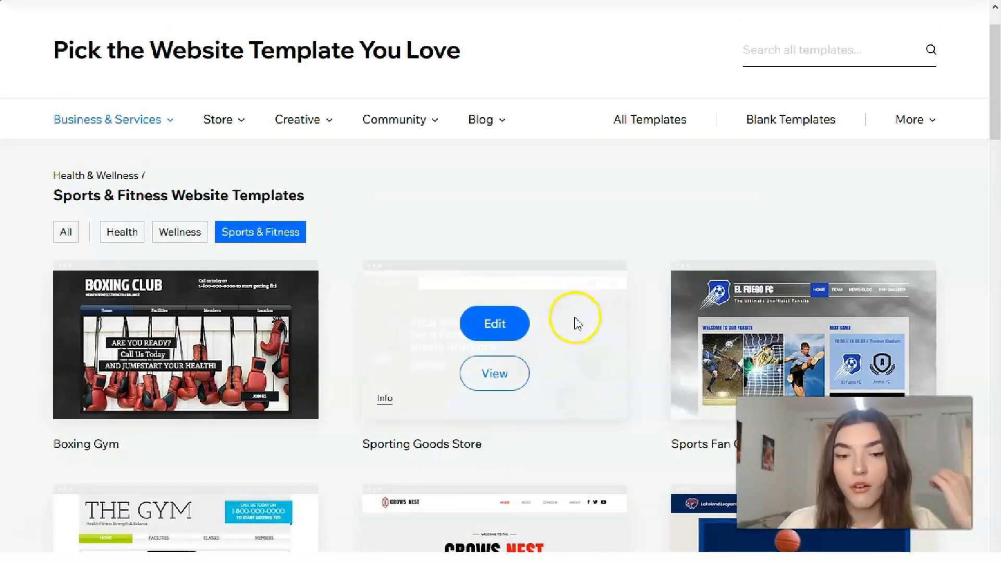
{"action": "scroll", "coordinate": [575, 323], "scroll_direction": "down", "scroll_amount": 2}
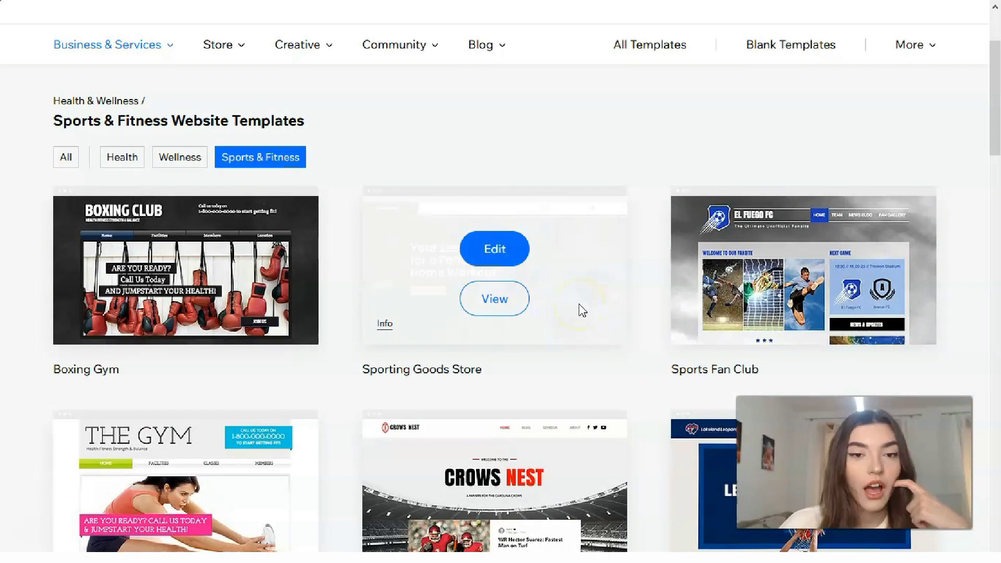
{"action": "scroll", "coordinate": [583, 312], "scroll_direction": "down", "scroll_amount": 2}
{"action": "scroll", "coordinate": [584, 315], "scroll_direction": "down", "scroll_amount": 2}
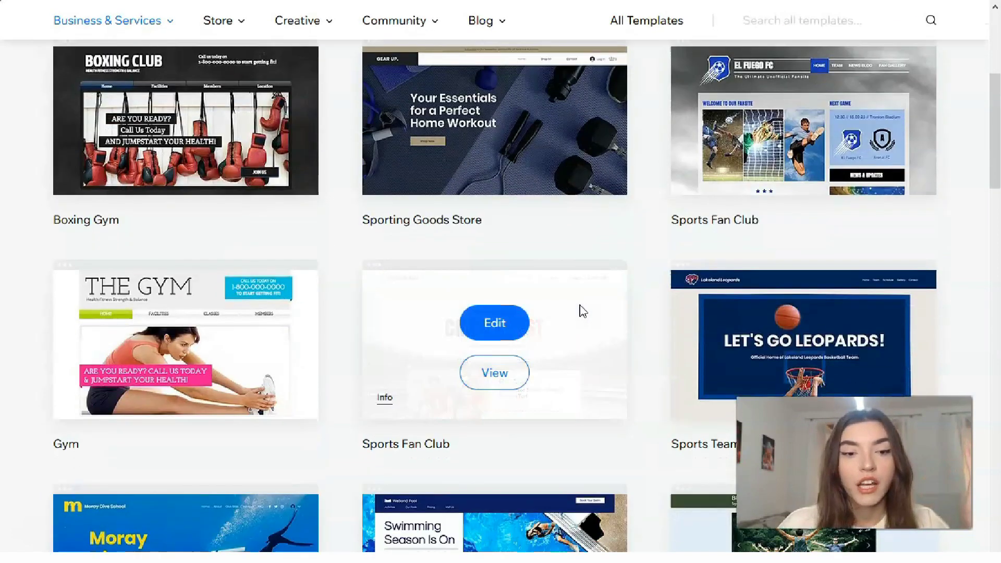
{"action": "left_click", "coordinate": [650, 211]}
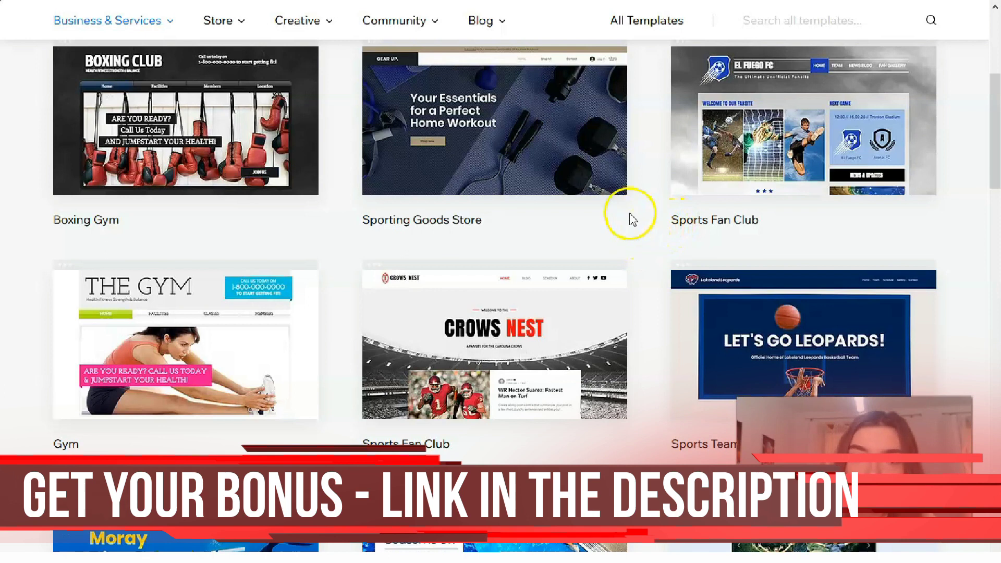
{"action": "scroll", "coordinate": [175, 212], "scroll_direction": "down", "scroll_amount": 1}
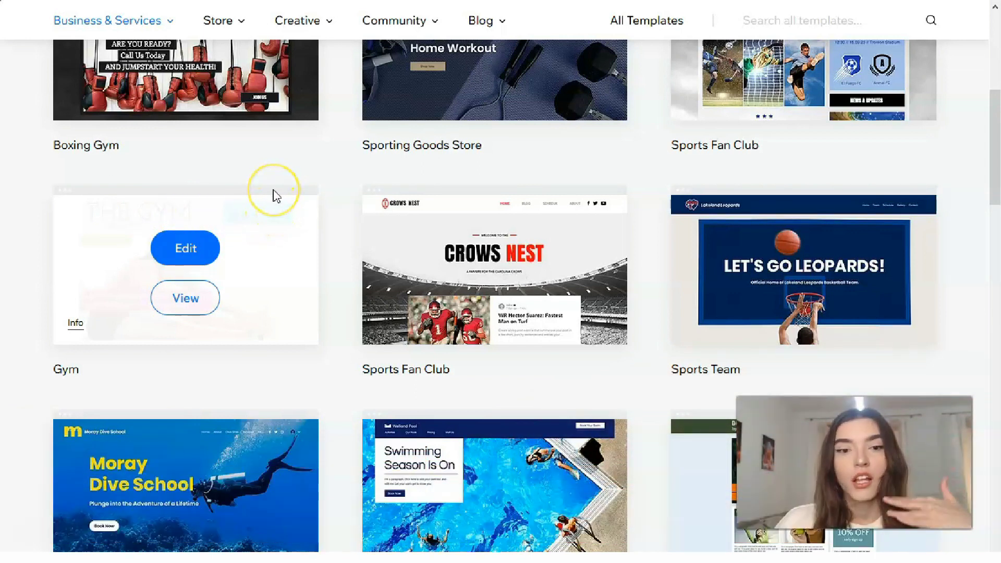
{"action": "left_click", "coordinate": [205, 190]}
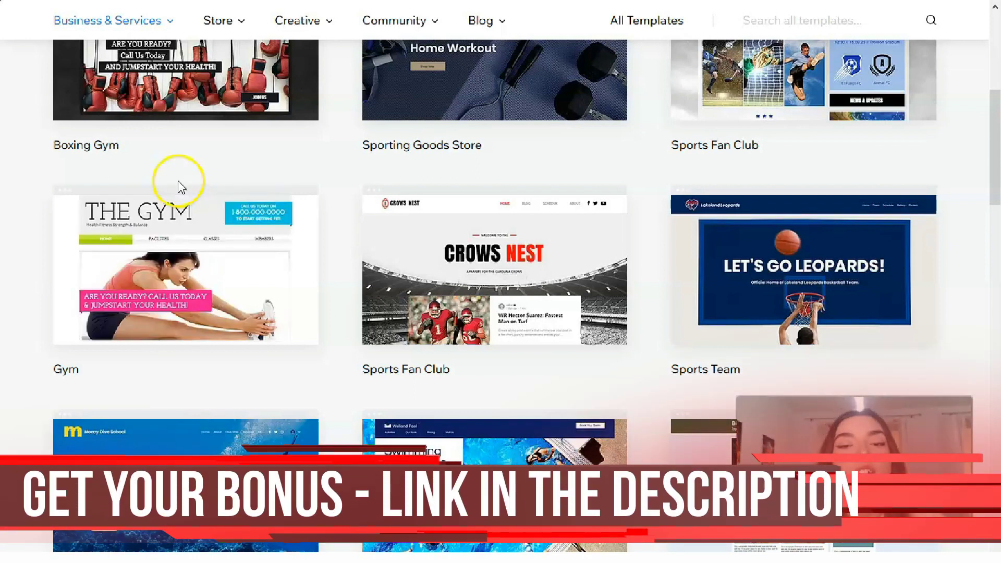
{"action": "scroll", "coordinate": [358, 186], "scroll_direction": "down", "scroll_amount": 5}
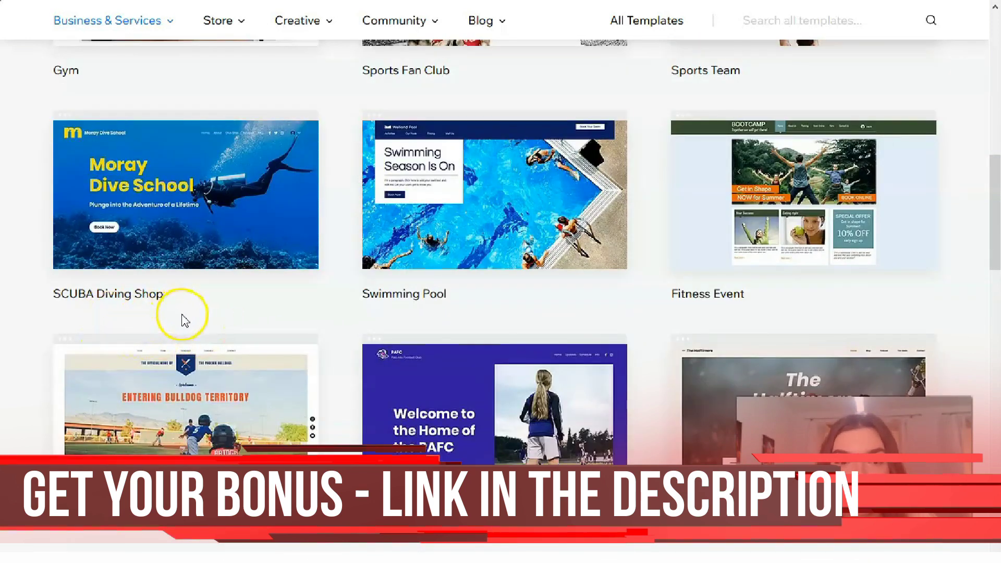
{"action": "mouse_move", "coordinate": [191, 262]}
{"action": "scroll", "coordinate": [648, 297], "scroll_direction": "down", "scroll_amount": 3}
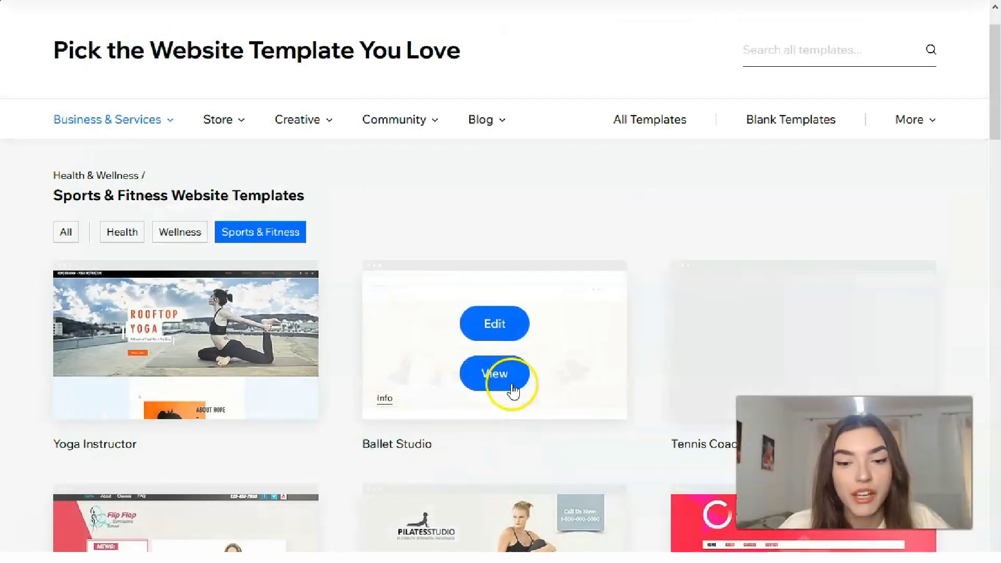
- Preview the Ballet Studio template and look through its home page down to the footer and back up
{"action": "scroll", "coordinate": [510, 385], "scroll_direction": "down", "scroll_amount": 4}
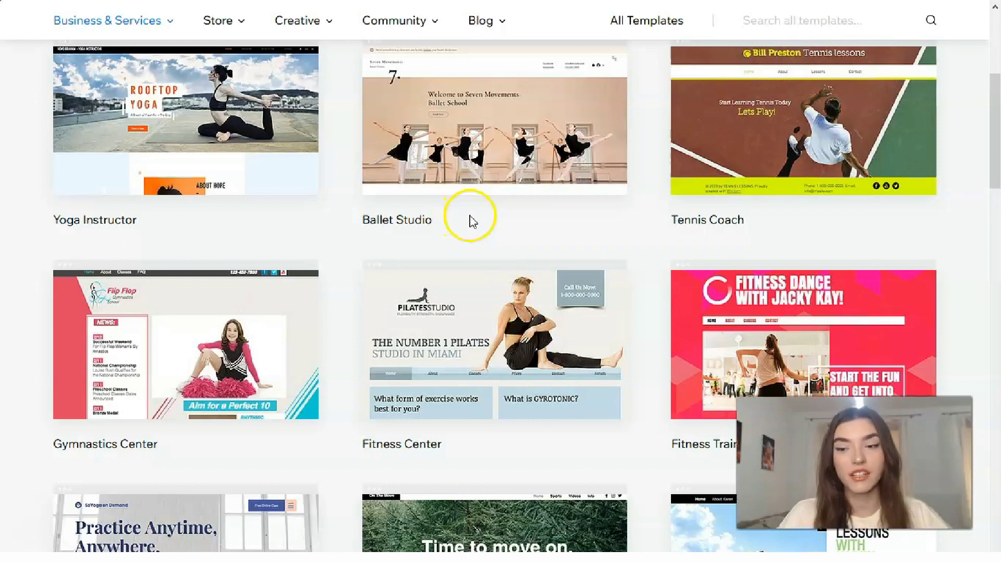
{"action": "mouse_move", "coordinate": [518, 157]}
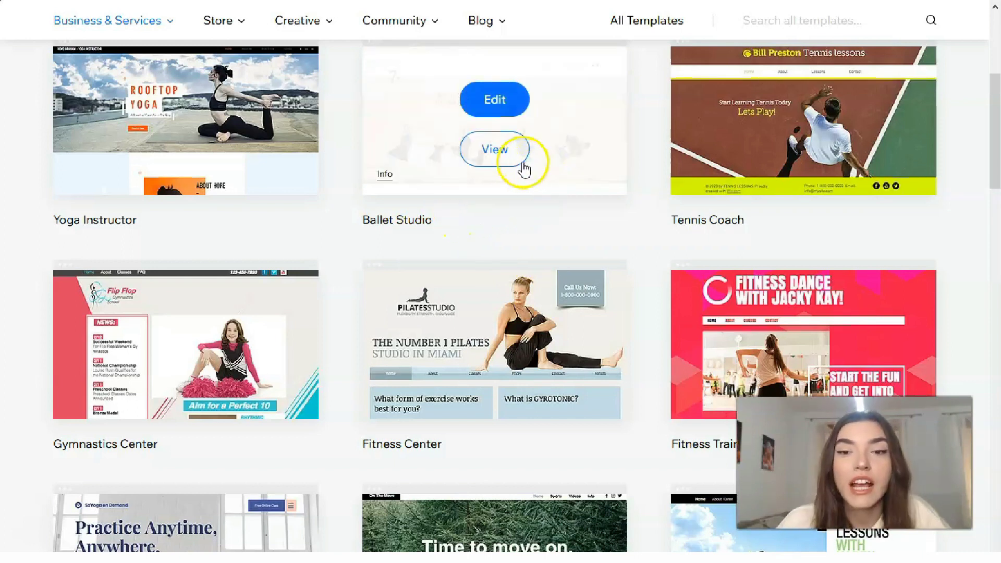
{"action": "left_click", "coordinate": [493, 156]}
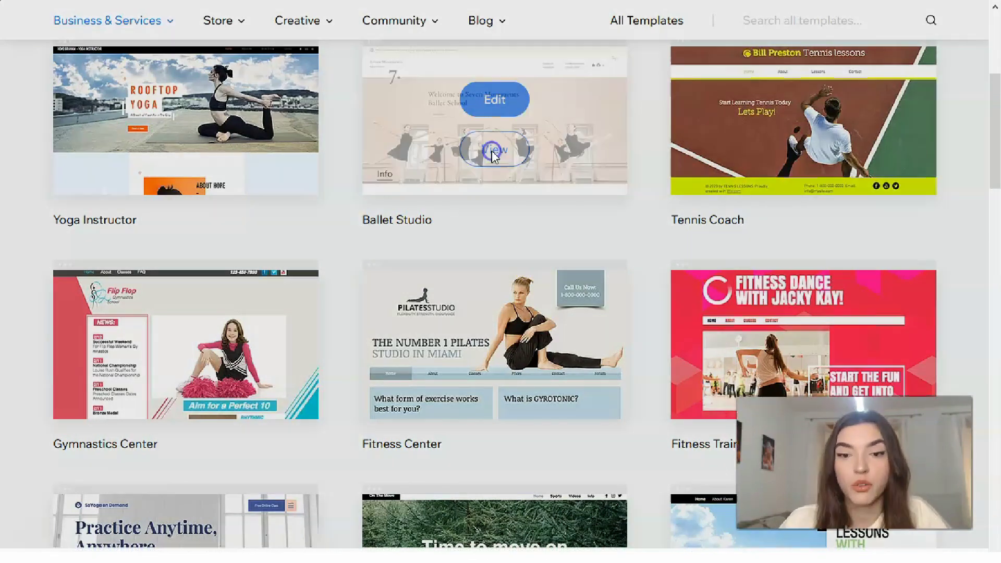
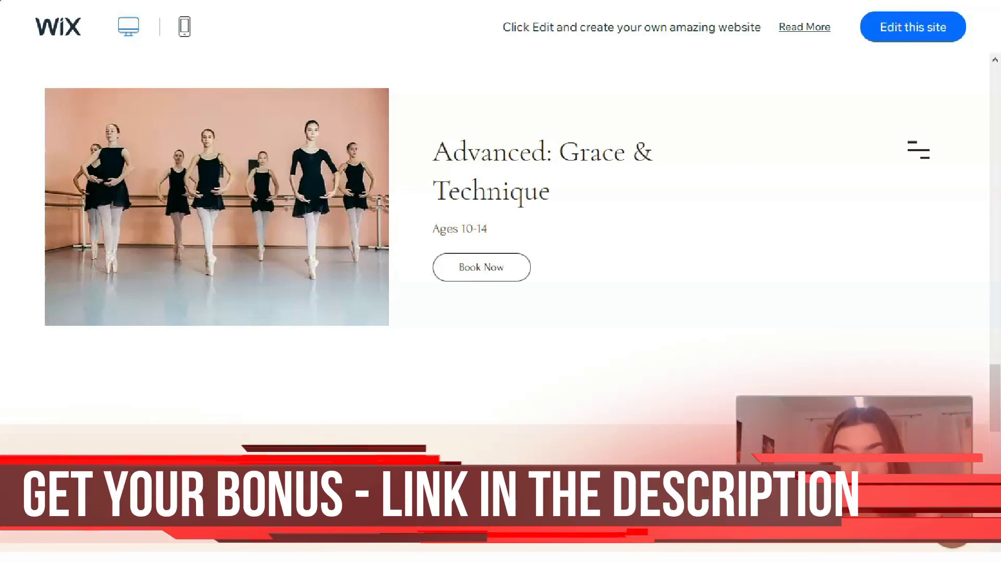
{"action": "scroll", "coordinate": [203, 452], "scroll_direction": "down", "scroll_amount": 10}
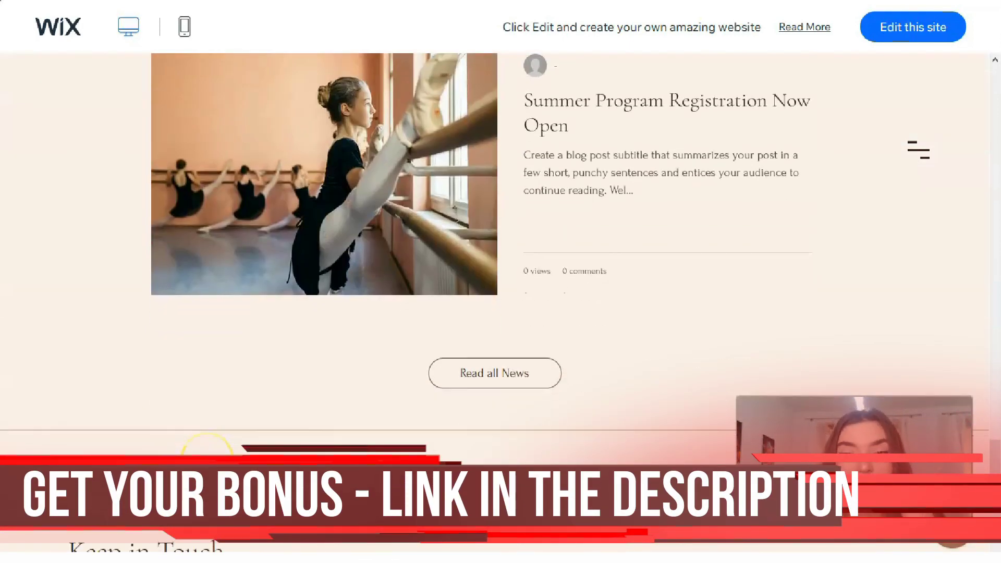
{"action": "scroll", "coordinate": [501, 302], "scroll_direction": "down", "scroll_amount": 3}
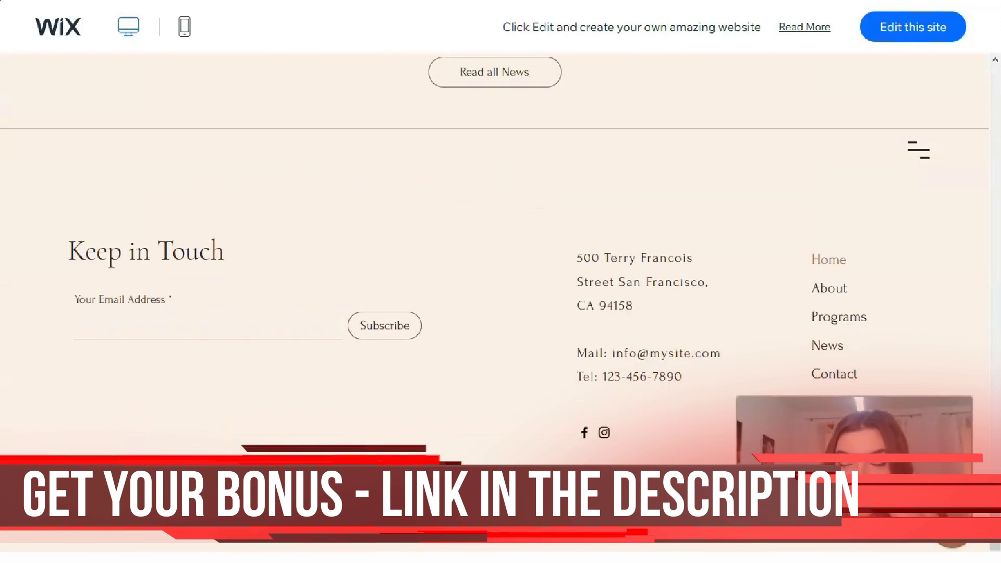
{"action": "scroll", "coordinate": [442, 452], "scroll_direction": "up", "scroll_amount": 15}
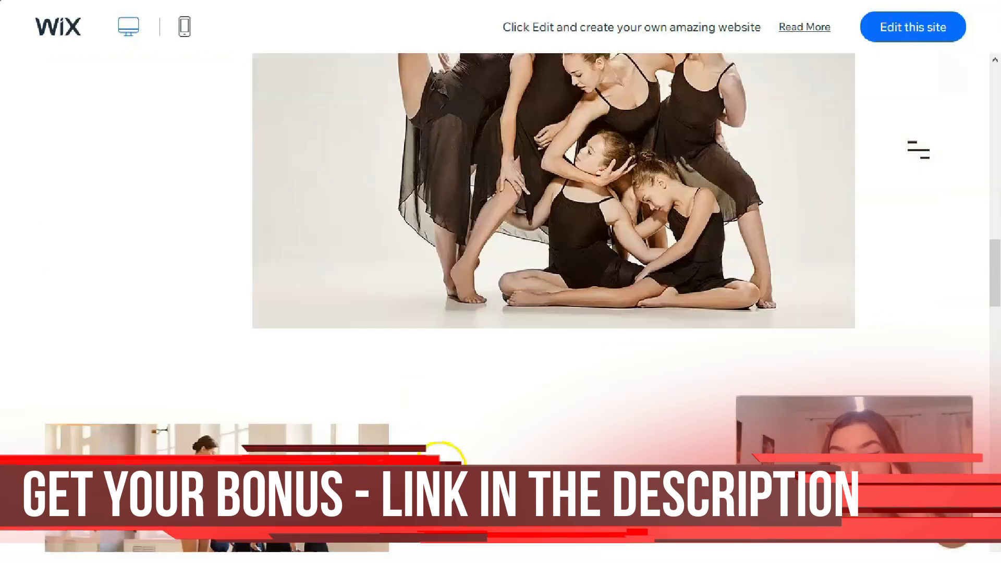
{"action": "scroll", "coordinate": [443, 451], "scroll_direction": "up", "scroll_amount": 8}
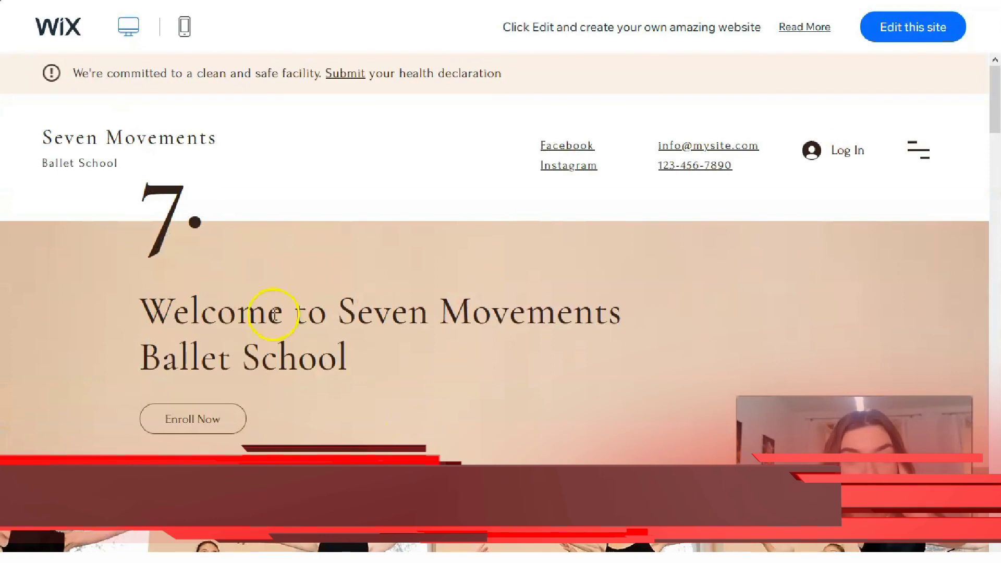
- Switch the Ballet Studio template preview to its mobile version and inspect the phone layout
{"action": "left_click", "coordinate": [185, 29]}
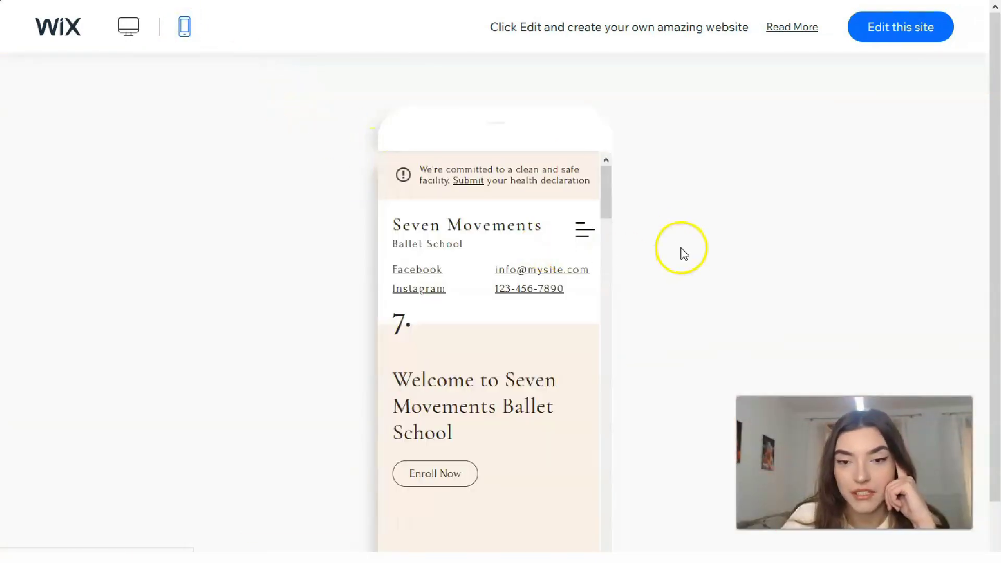
{"action": "scroll", "coordinate": [642, 245], "scroll_direction": "down", "scroll_amount": 1}
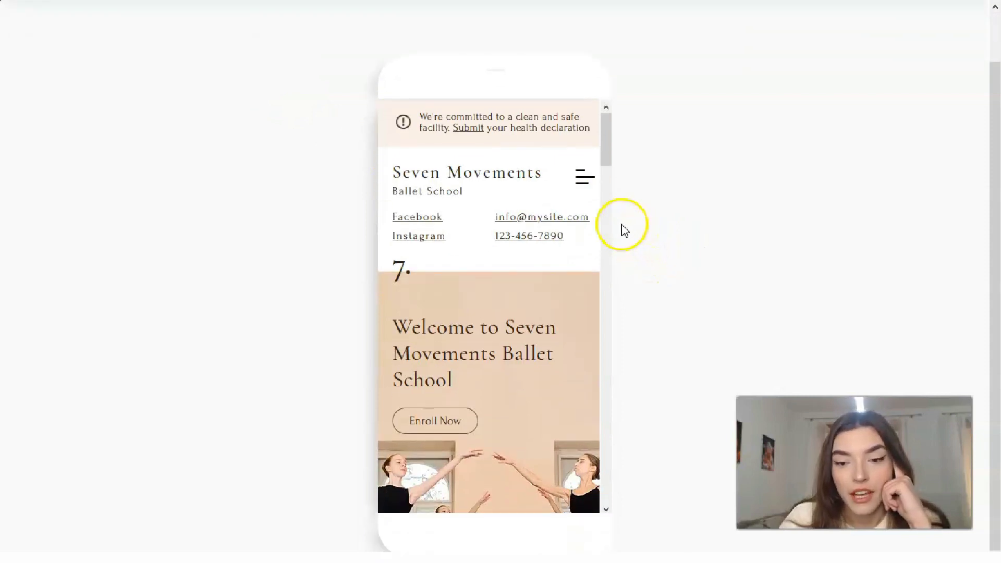
{"action": "mouse_move", "coordinate": [607, 134]}
{"action": "left_mouse_down"}
{"action": "mouse_move", "coordinate": [577, 427]}
{"action": "mouse_move", "coordinate": [596, 472]}
{"action": "mouse_move", "coordinate": [568, 161]}
{"action": "mouse_move", "coordinate": [577, 141]}
{"action": "mouse_move", "coordinate": [555, 122]}
{"action": "left_mouse_up"}
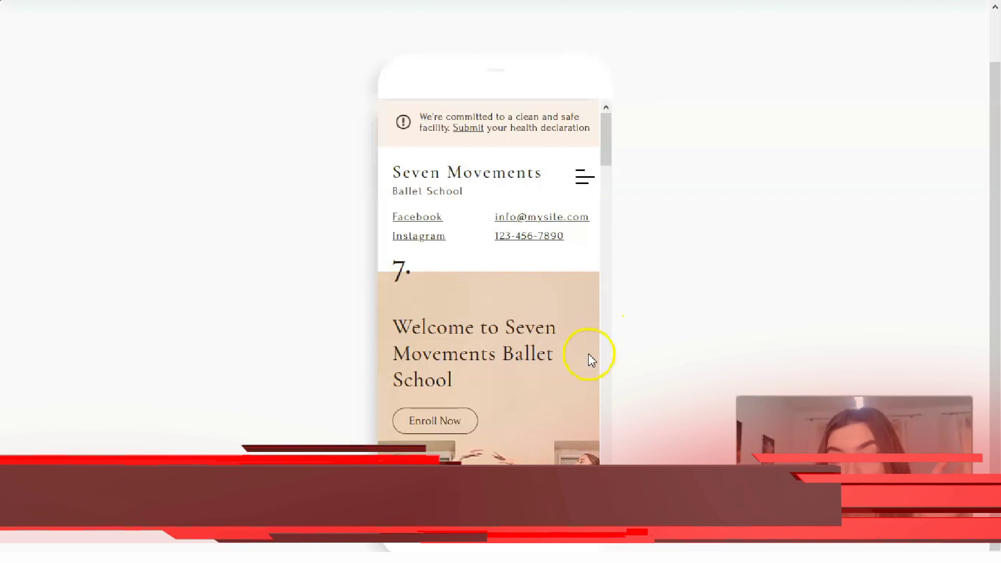
- Open the previewed Ballet Studio template for editing as a new site
{"action": "scroll", "coordinate": [34, 530], "scroll_direction": "up", "scroll_amount": 2}
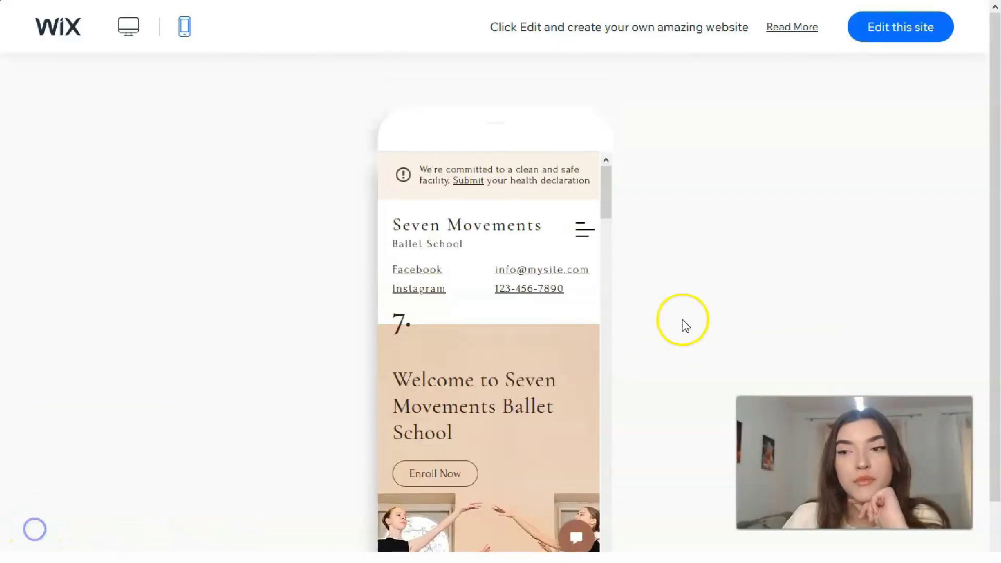
{"action": "left_click", "coordinate": [877, 38]}
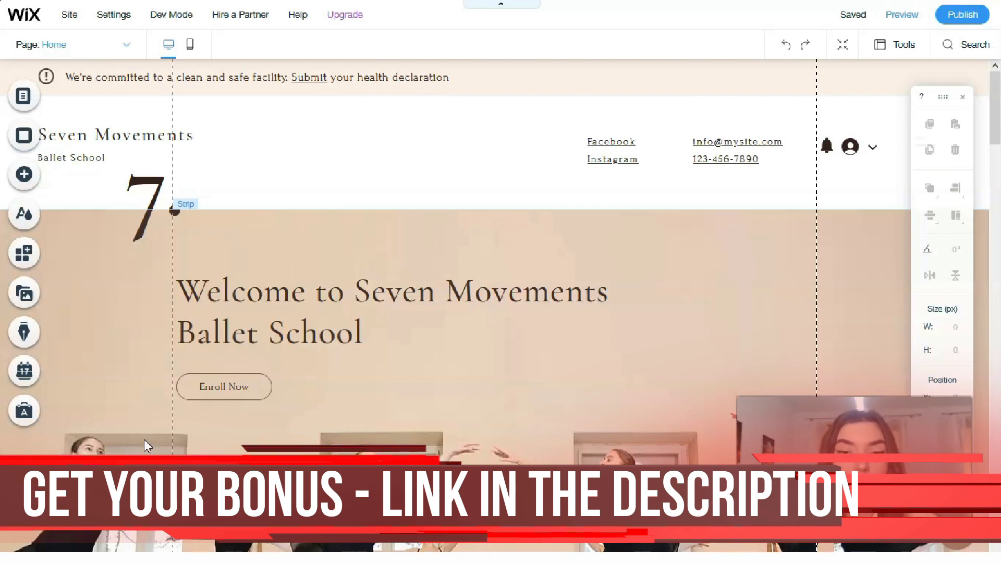
{"action": "left_click", "coordinate": [174, 401]}
- Look through the home page from the welcome banner past the event section to the ballet class listings and back up
{"action": "scroll", "coordinate": [359, 286], "scroll_direction": "down", "scroll_amount": 12}
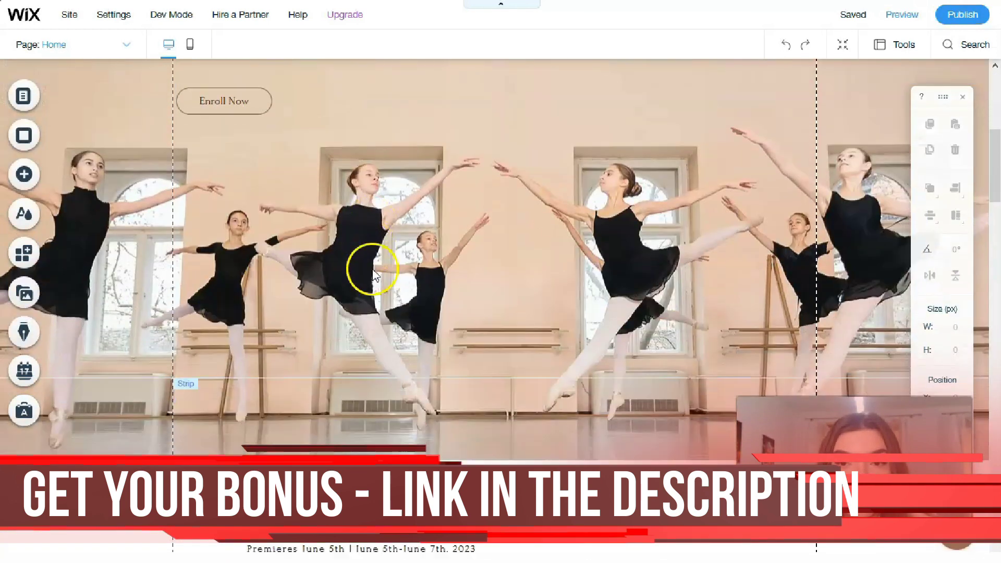
{"action": "scroll", "coordinate": [376, 278], "scroll_direction": "down", "scroll_amount": 8}
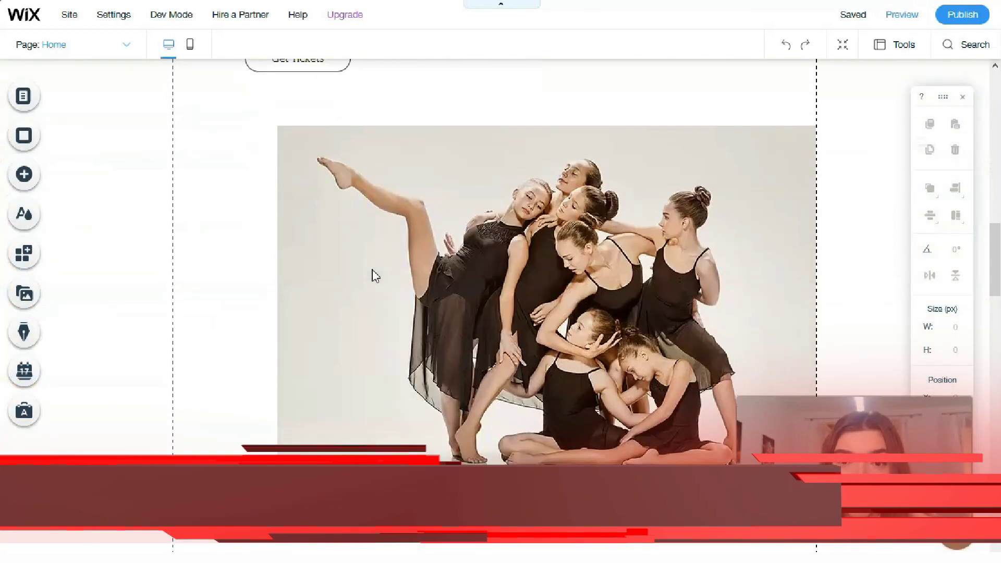
{"action": "scroll", "coordinate": [376, 277], "scroll_direction": "up", "scroll_amount": 8}
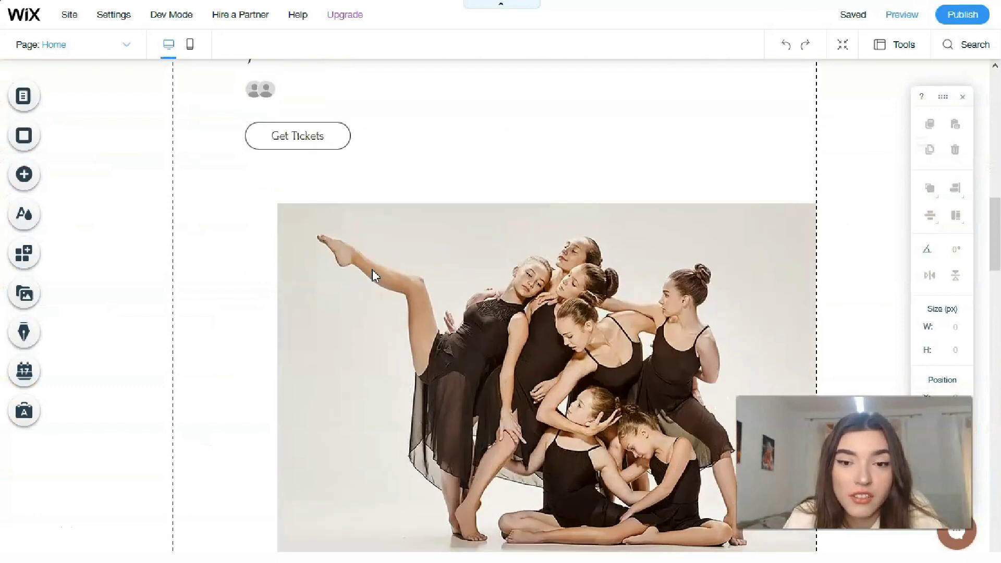
{"action": "scroll", "coordinate": [376, 277], "scroll_direction": "up", "scroll_amount": 3}
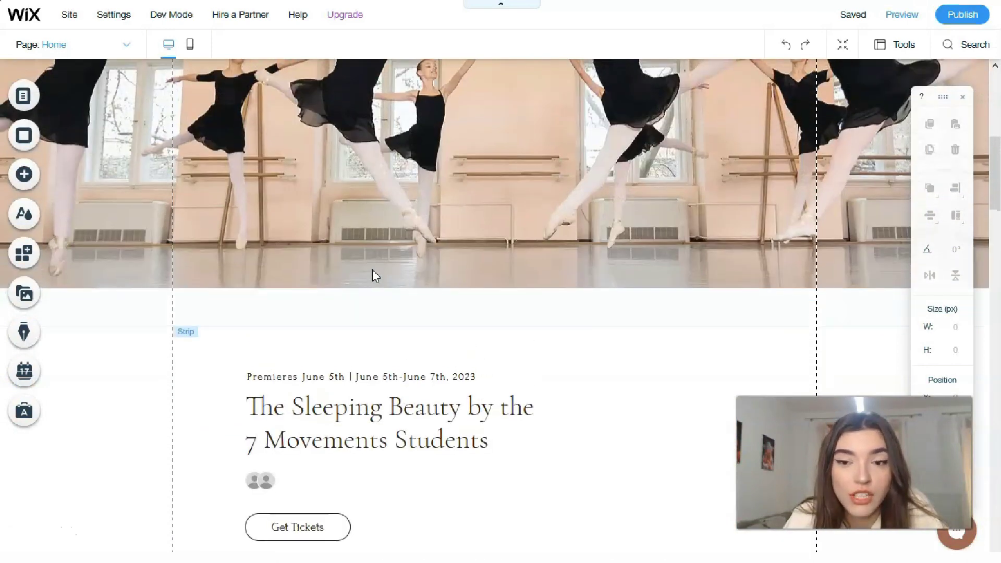
{"action": "scroll", "coordinate": [376, 277], "scroll_direction": "down", "scroll_amount": 4}
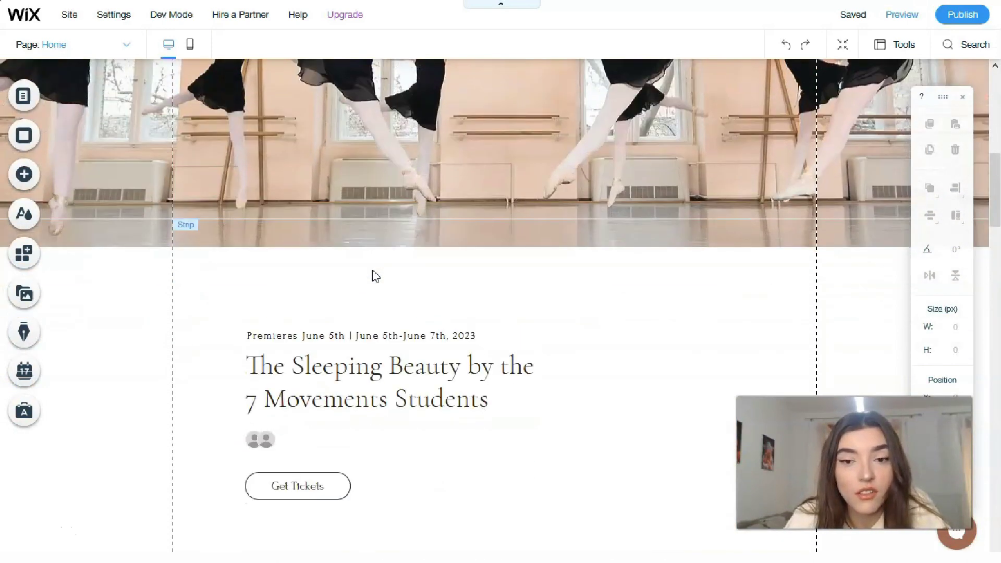
{"action": "scroll", "coordinate": [375, 277], "scroll_direction": "down", "scroll_amount": 10}
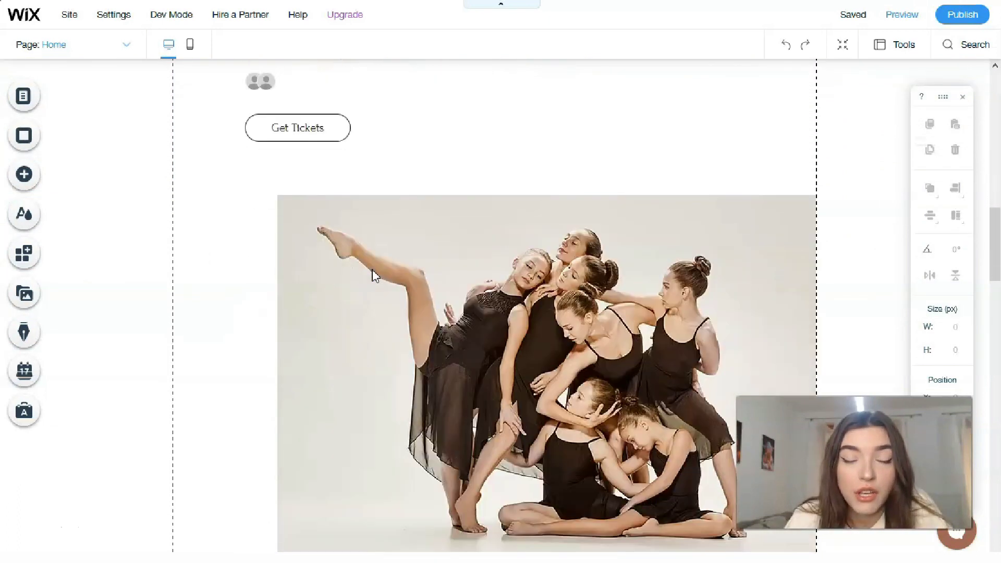
{"action": "scroll", "coordinate": [376, 276], "scroll_direction": "down", "scroll_amount": 5}
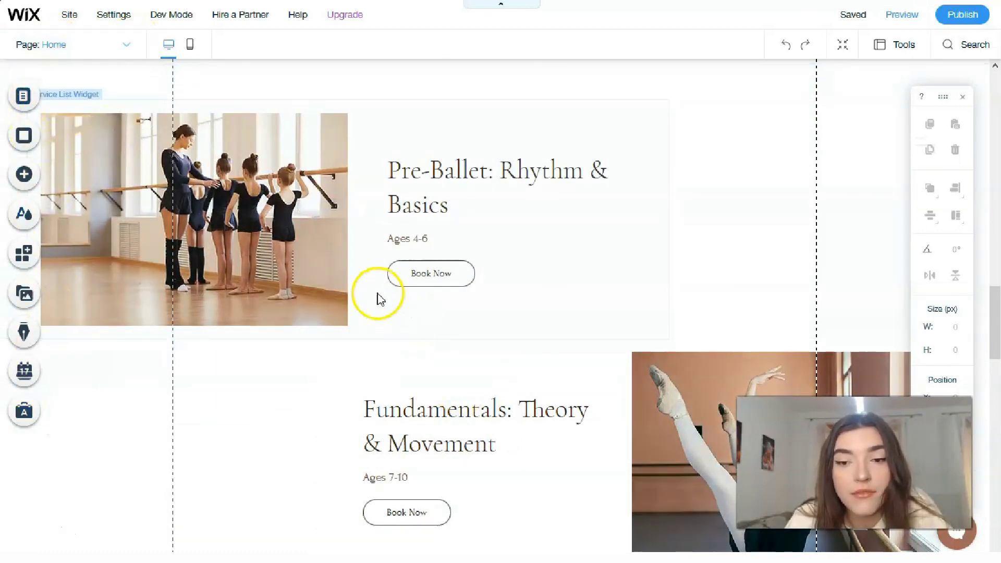
{"action": "scroll", "coordinate": [387, 300], "scroll_direction": "down", "scroll_amount": 3}
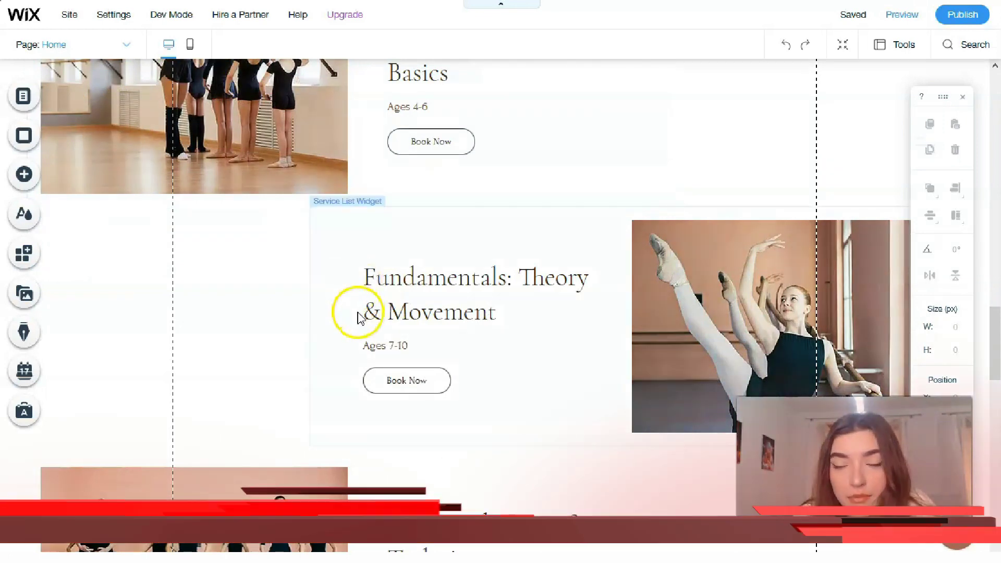
{"action": "scroll", "coordinate": [391, 313], "scroll_direction": "down", "scroll_amount": 3}
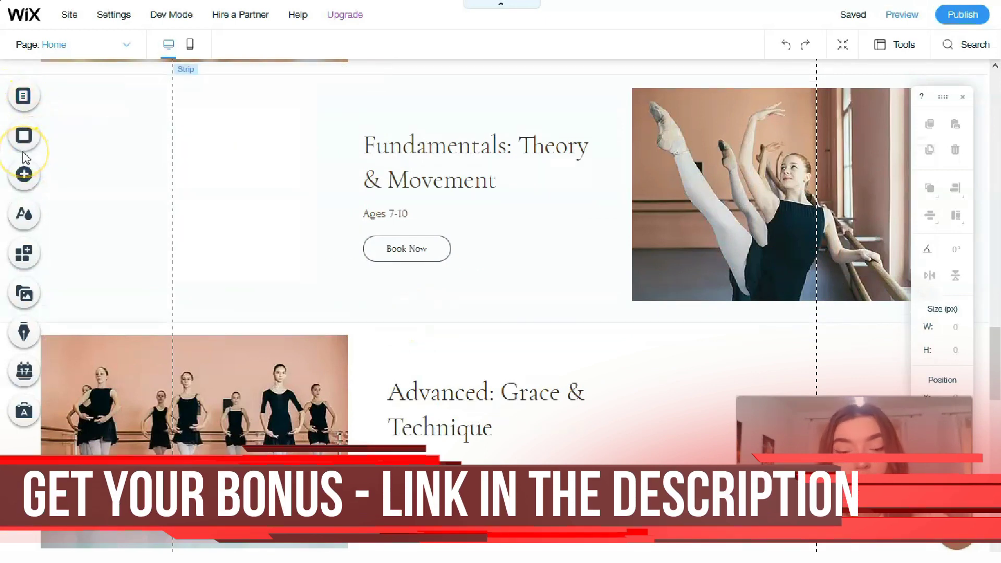
{"action": "scroll", "coordinate": [52, 139], "scroll_direction": "down", "scroll_amount": 3}
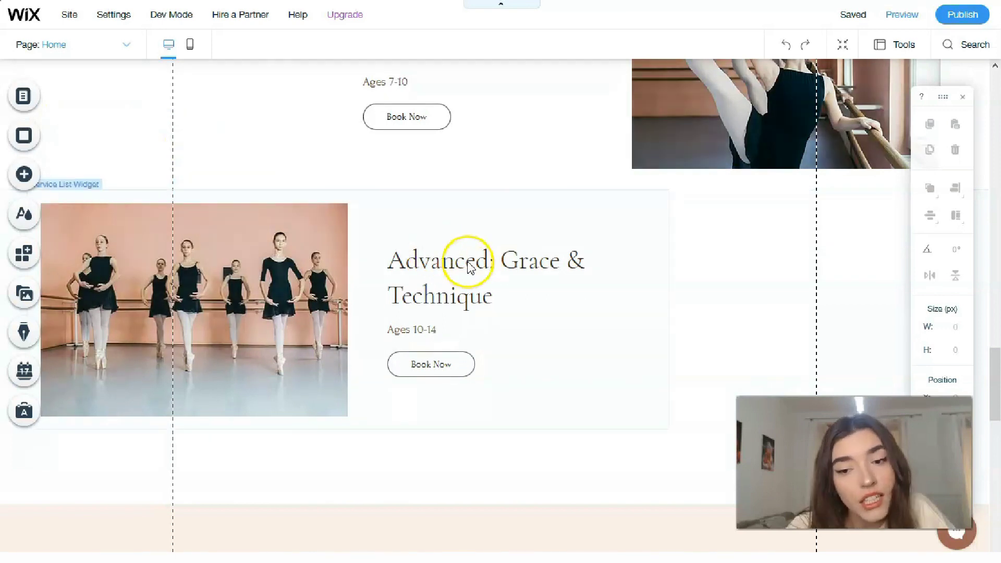
{"action": "scroll", "coordinate": [432, 252], "scroll_direction": "up", "scroll_amount": 12}
{"action": "scroll", "coordinate": [485, 261], "scroll_direction": "up", "scroll_amount": 10}
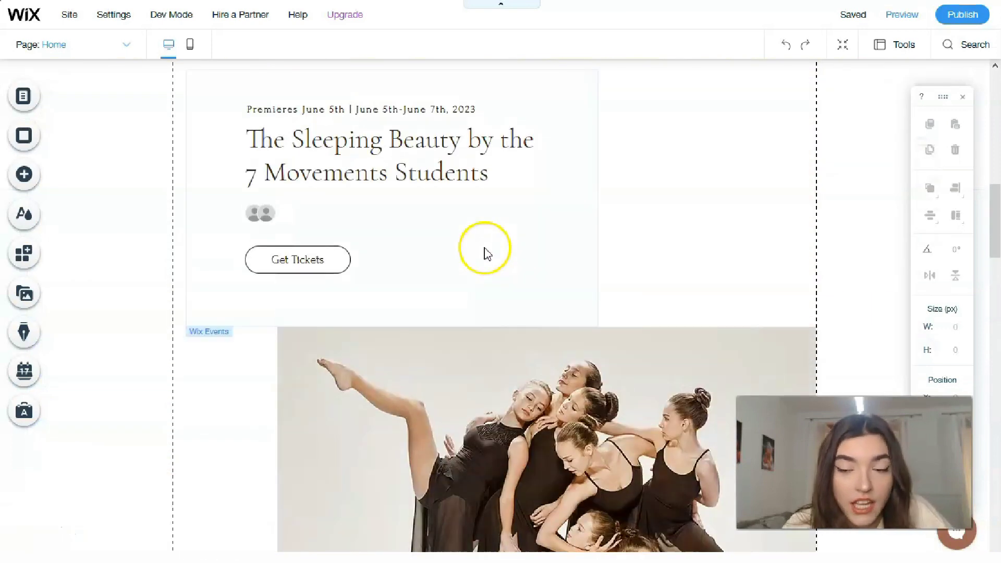
{"action": "scroll", "coordinate": [486, 256], "scroll_direction": "up", "scroll_amount": 5}
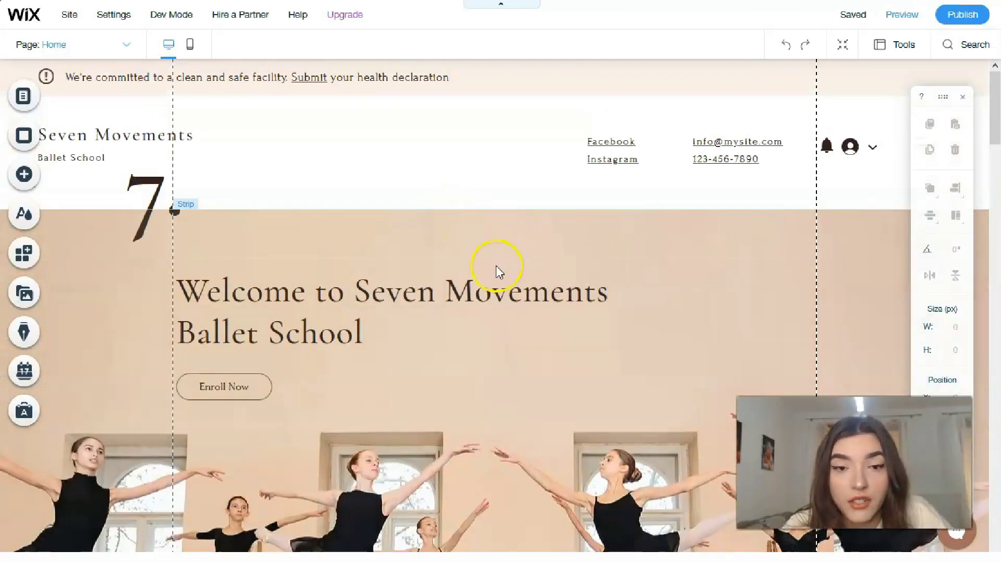
- Try the Heading 6 and Paragraph 2 themes on the Seven Movements header title and settle on Heading 5
{"action": "left_click", "coordinate": [82, 139]}
{"action": "double_click", "coordinate": [81, 137]}
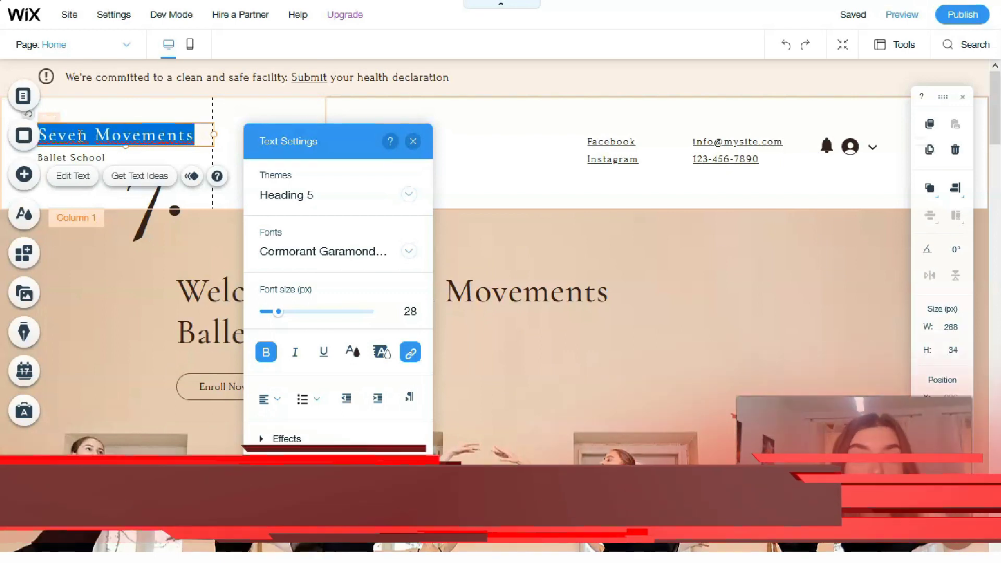
{"action": "left_click", "coordinate": [409, 195]}
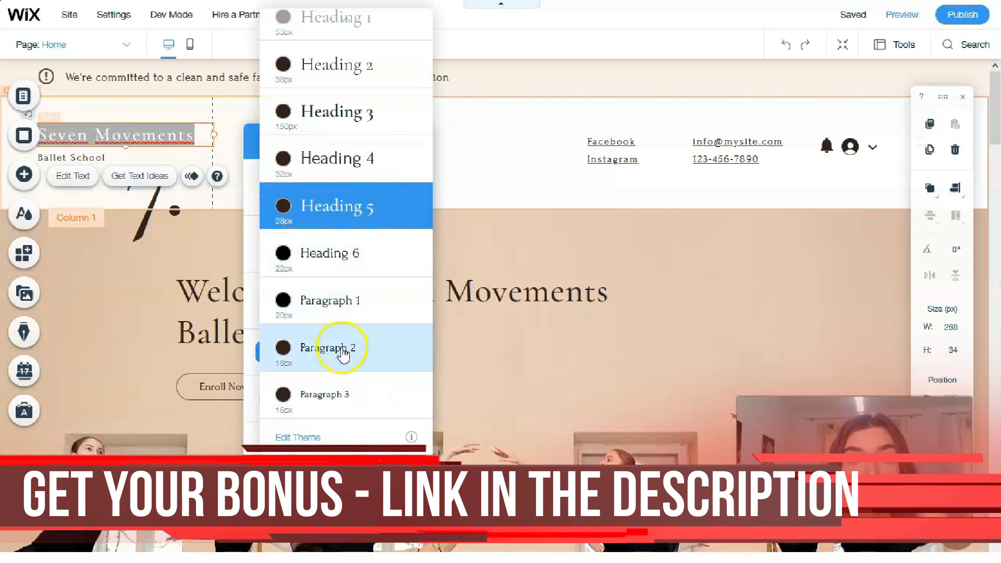
{"action": "left_click", "coordinate": [341, 258]}
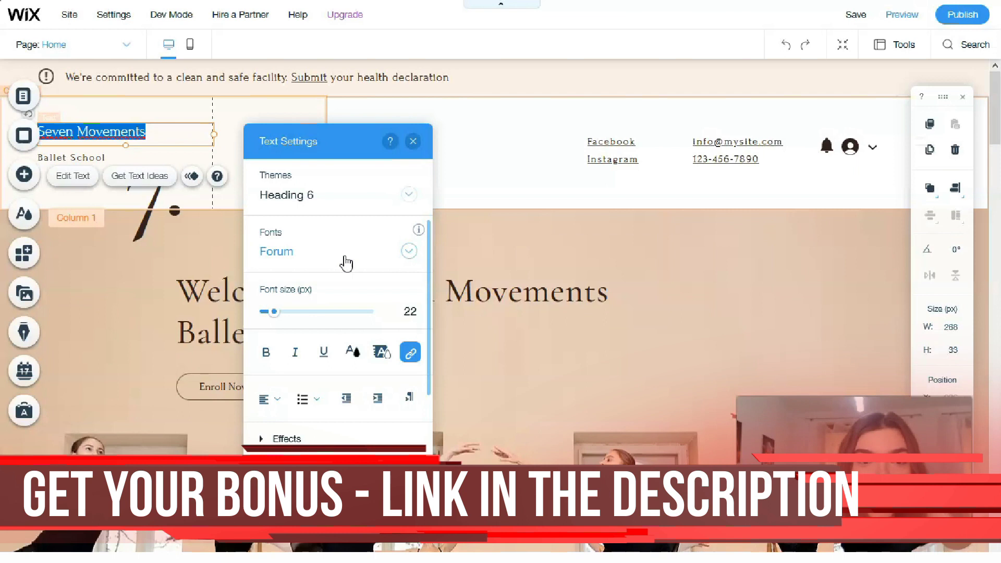
{"action": "left_click", "coordinate": [409, 195]}
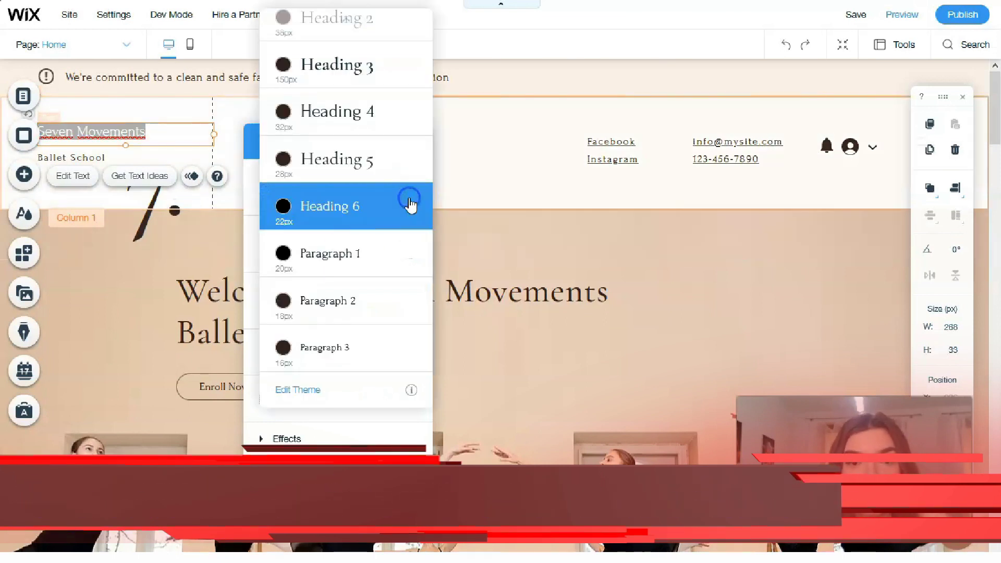
{"action": "left_click", "coordinate": [379, 297]}
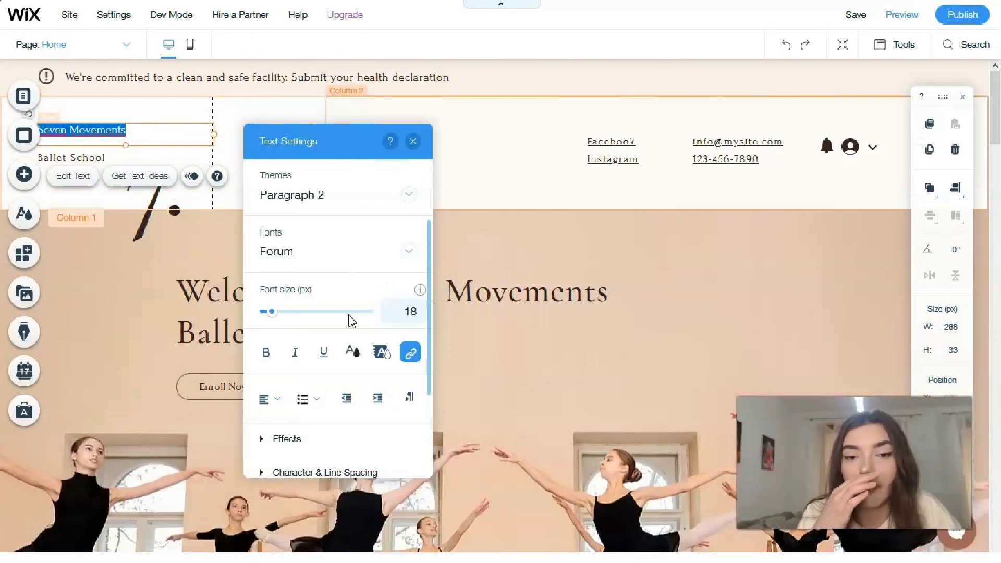
{"action": "left_click", "coordinate": [408, 193]}
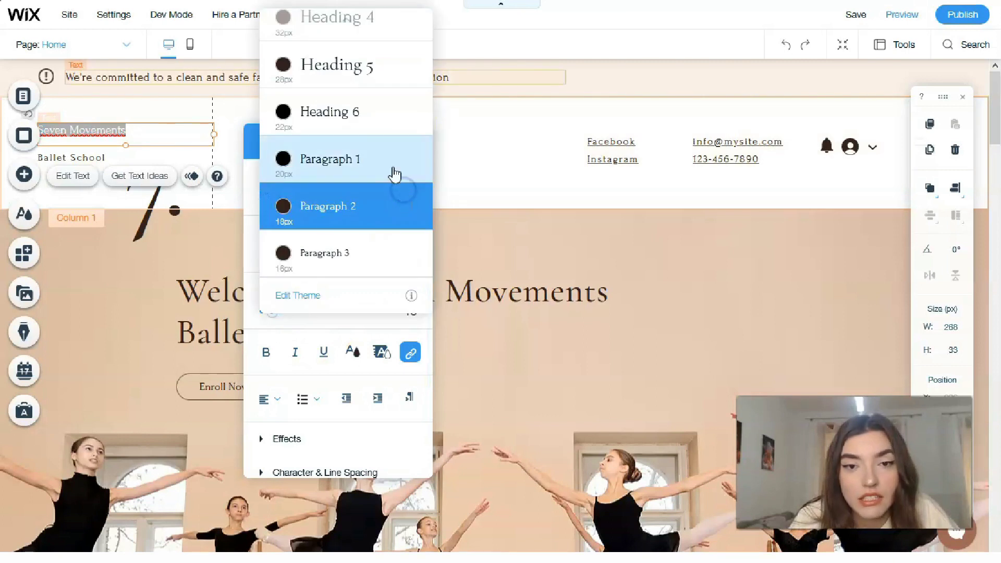
{"action": "left_click", "coordinate": [372, 82]}
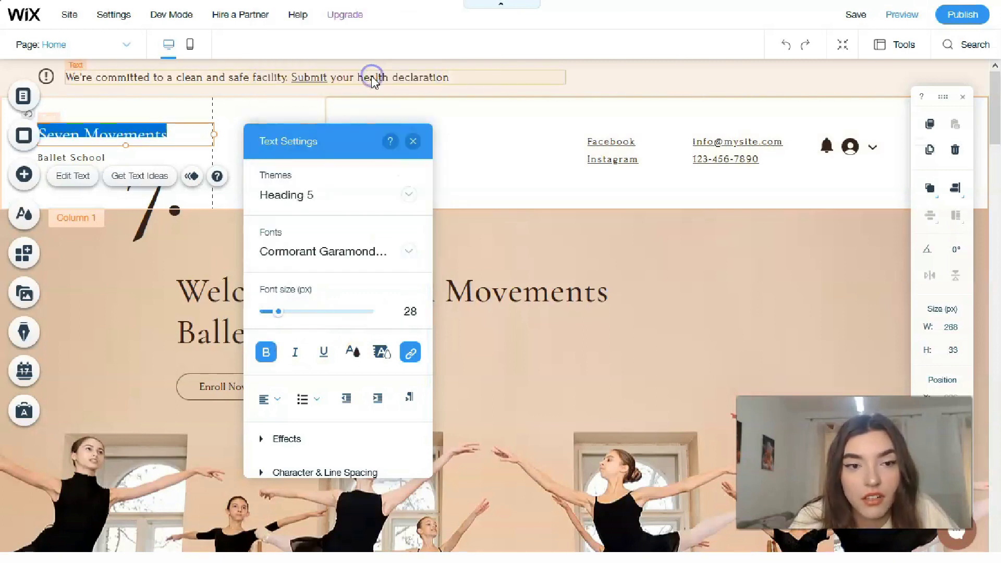
- Change the Seven Movements title's font to DIN Next Light and its size to 33 px
{"action": "left_click", "coordinate": [400, 255]}
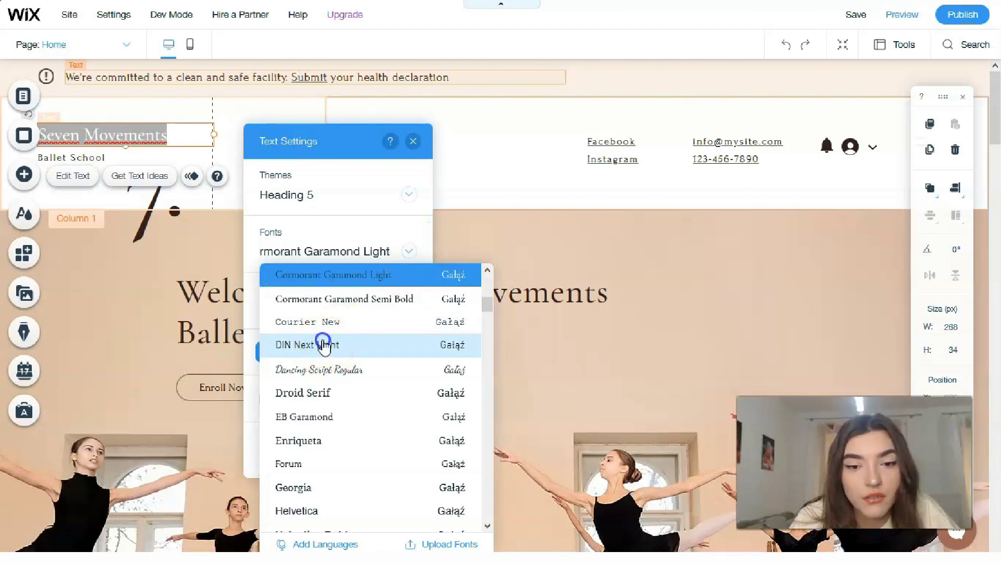
{"action": "left_click", "coordinate": [323, 345]}
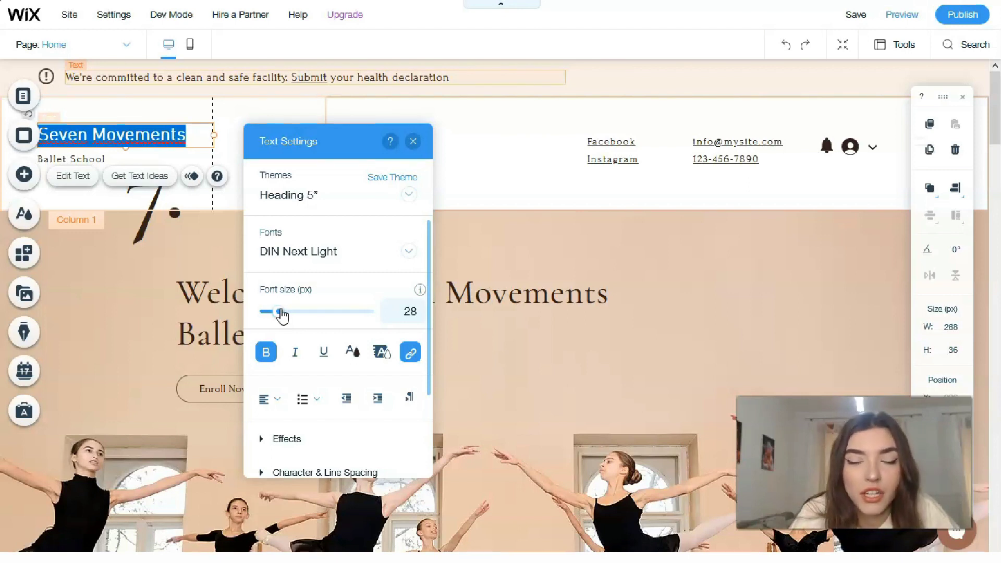
{"action": "left_click", "coordinate": [281, 311]}
{"action": "mouse_move", "coordinate": [296, 319]}
{"action": "left_mouse_down"}
{"action": "mouse_move", "coordinate": [320, 316]}
{"action": "mouse_move", "coordinate": [282, 313]}
{"action": "left_mouse_up"}
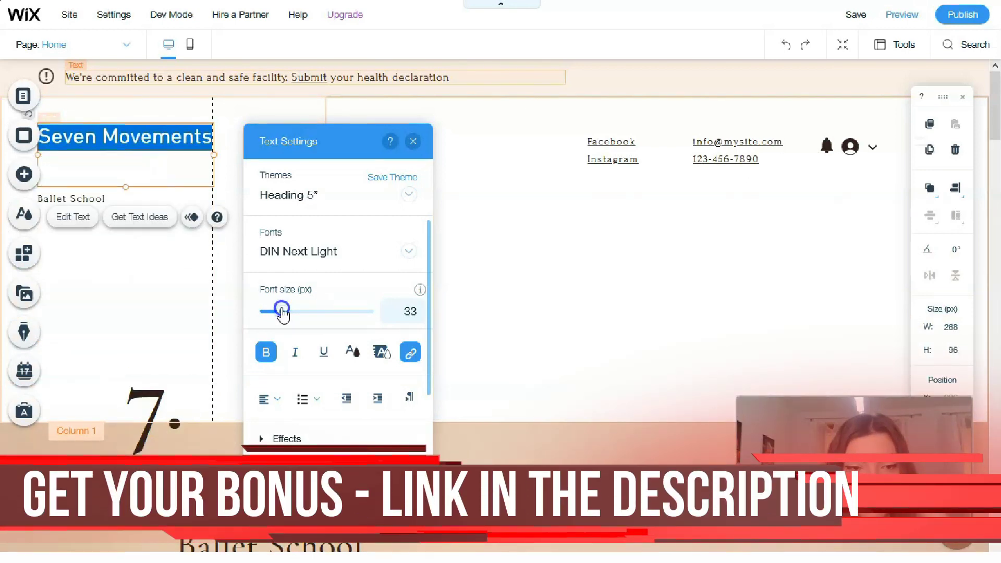
- Color the Seven Movements title light green from the site colors and finish its text settings
{"action": "left_click", "coordinate": [353, 353]}
{"action": "left_click", "coordinate": [358, 364]}
{"action": "left_click", "coordinate": [358, 353]}
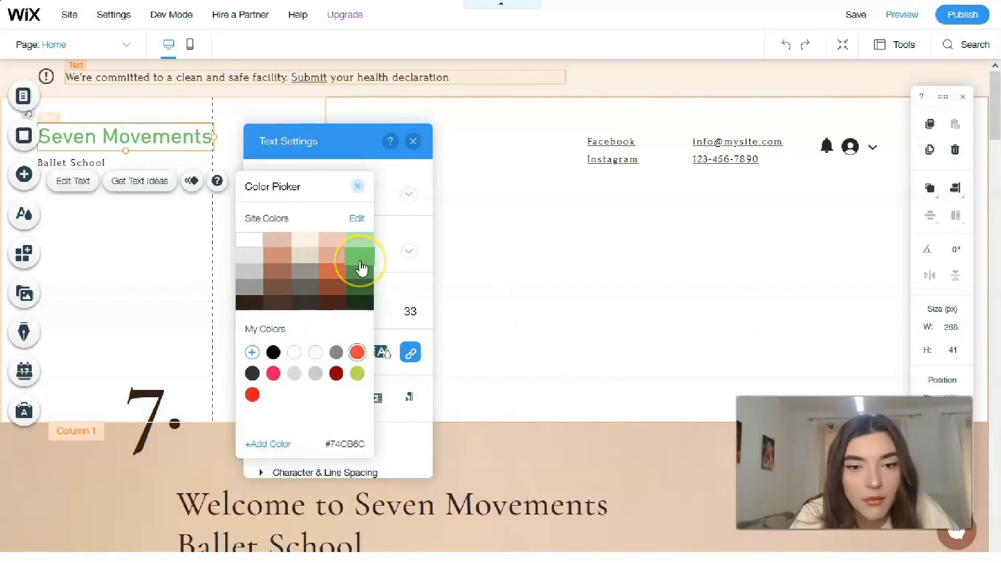
{"action": "left_click", "coordinate": [413, 141]}
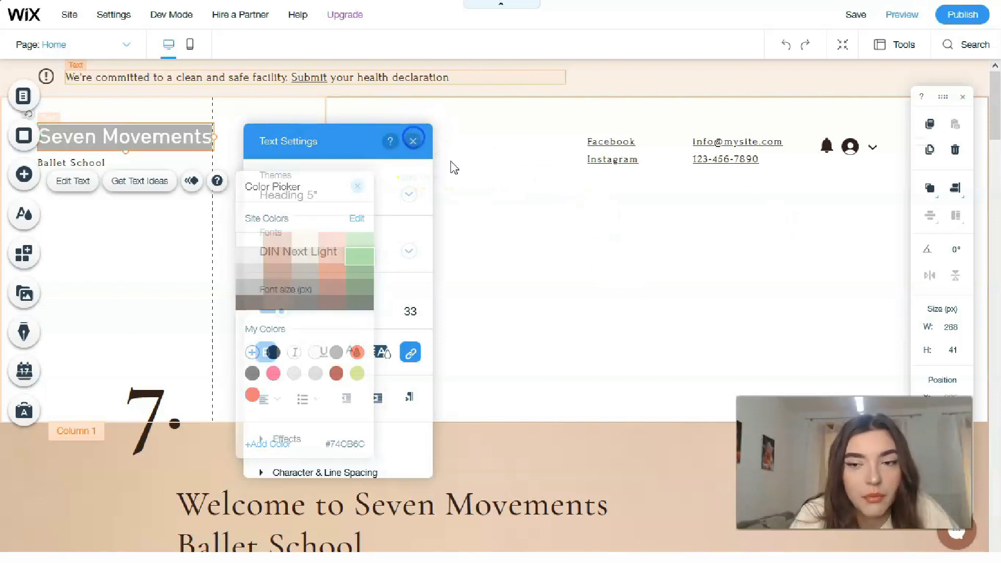
{"action": "left_click", "coordinate": [413, 142]}
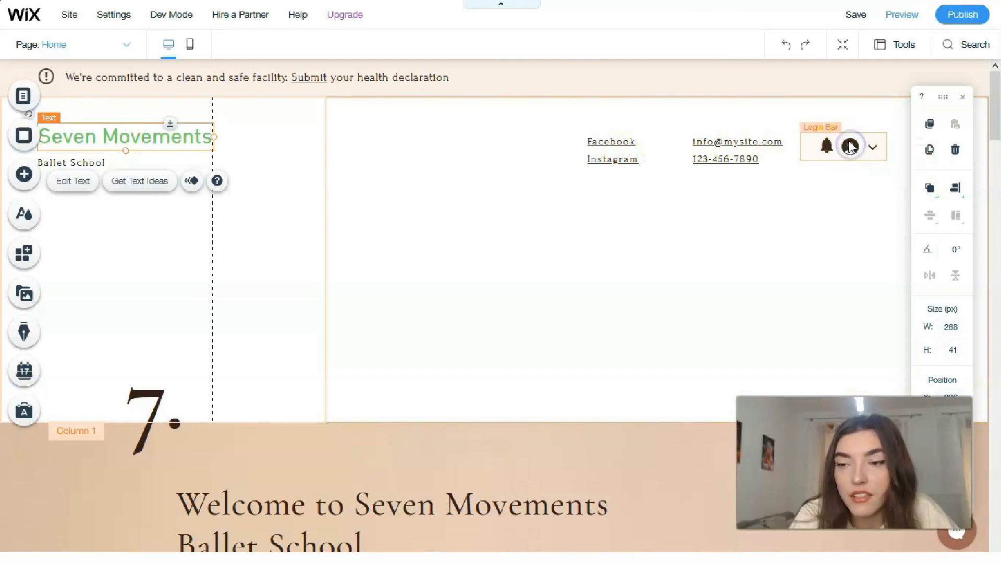
- Set the login bar's regular border opacity to 87% and review its fill options and login bar settings
{"action": "left_click", "coordinate": [850, 146]}
{"action": "left_click", "coordinate": [849, 142]}
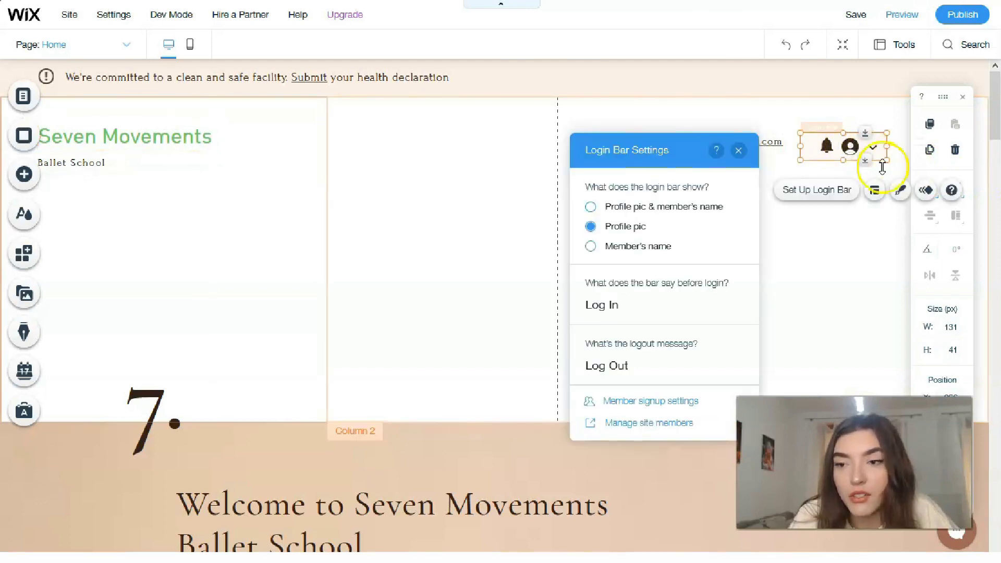
{"action": "left_click", "coordinate": [903, 191]}
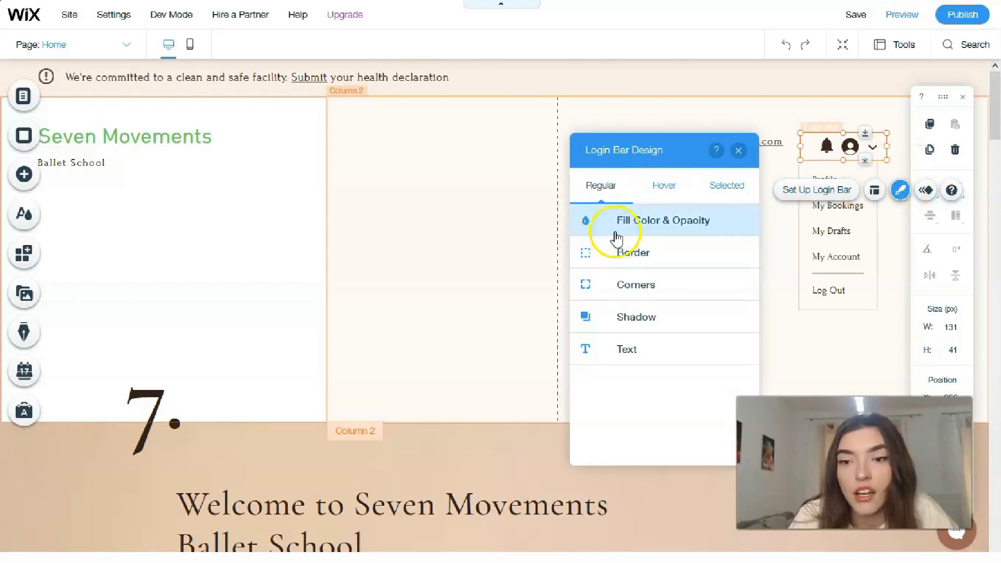
{"action": "left_click", "coordinate": [642, 256]}
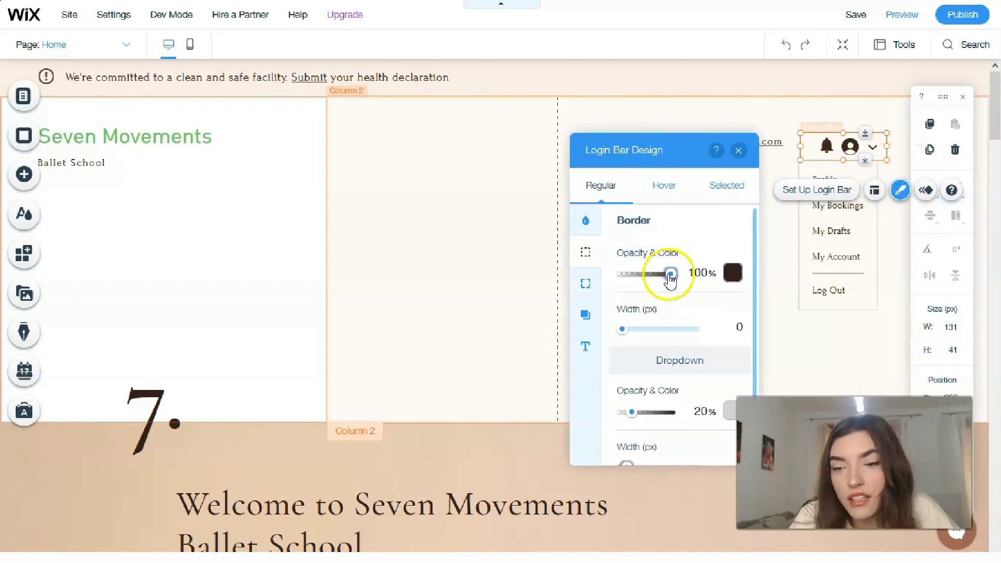
{"action": "left_click_drag", "start_coordinate": [653, 282], "coordinate": [666, 276]}
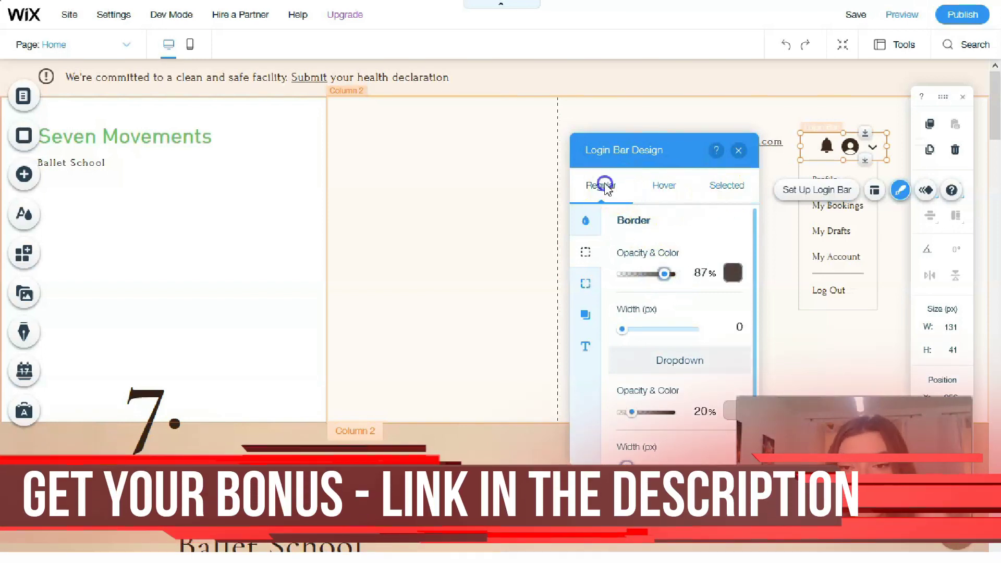
{"action": "left_click", "coordinate": [587, 221]}
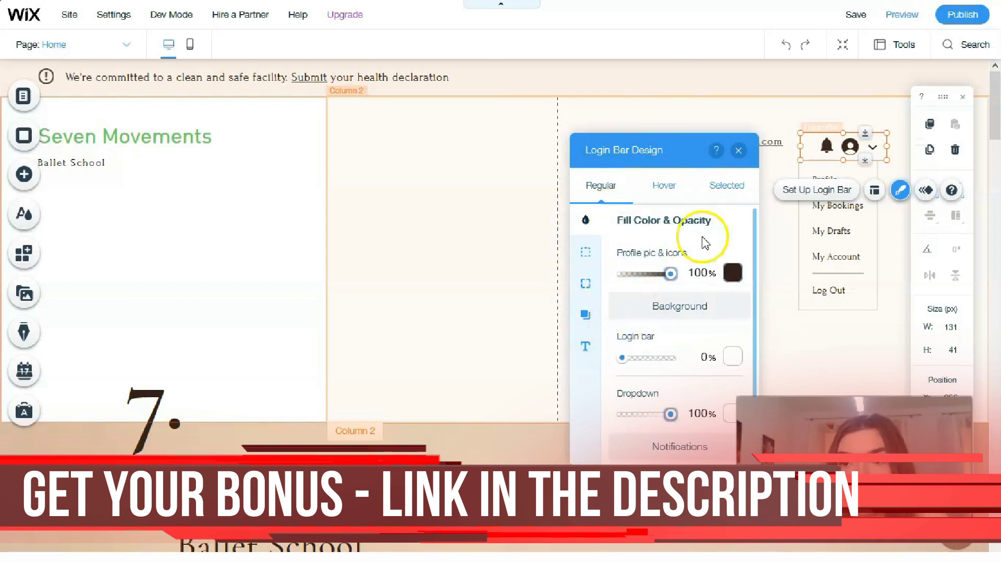
{"action": "left_click", "coordinate": [738, 152]}
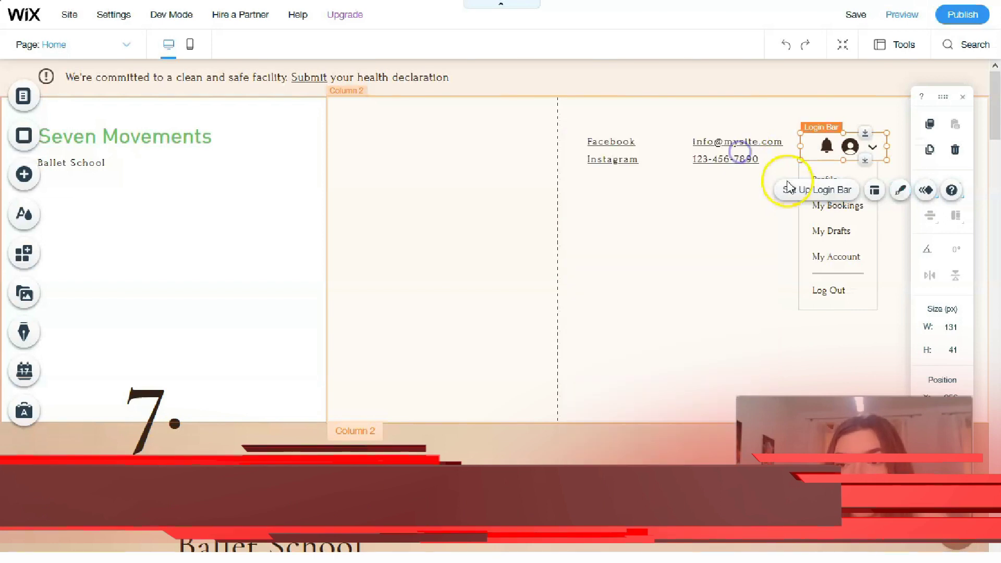
{"action": "left_click", "coordinate": [796, 193]}
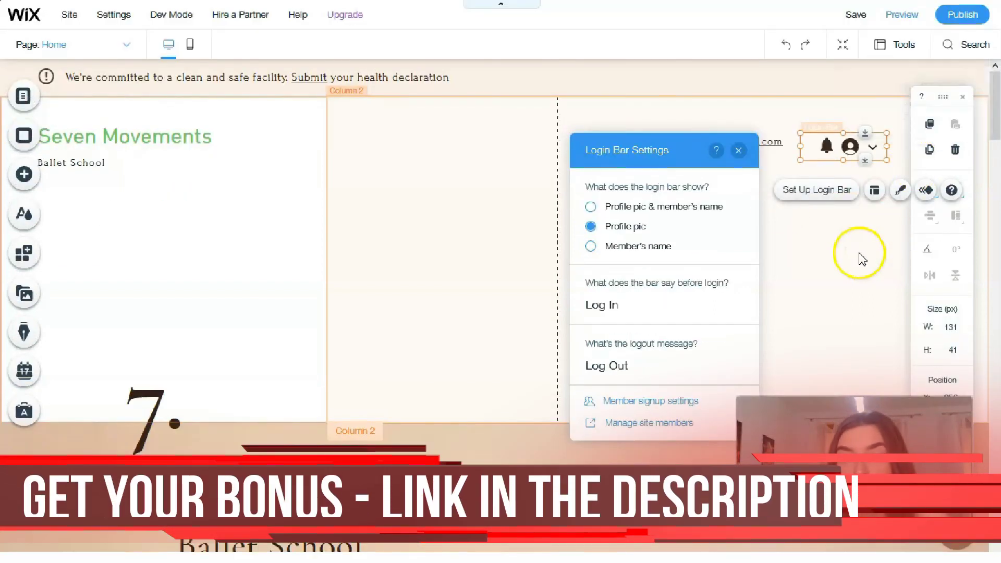
{"action": "left_click", "coordinate": [739, 150]}
- Move the welcome banner strip up to about y 236, closing the empty gap beneath the header
{"action": "left_click", "coordinate": [557, 230]}
{"action": "left_click_drag", "start_coordinate": [557, 250], "coordinate": [550, 217]}
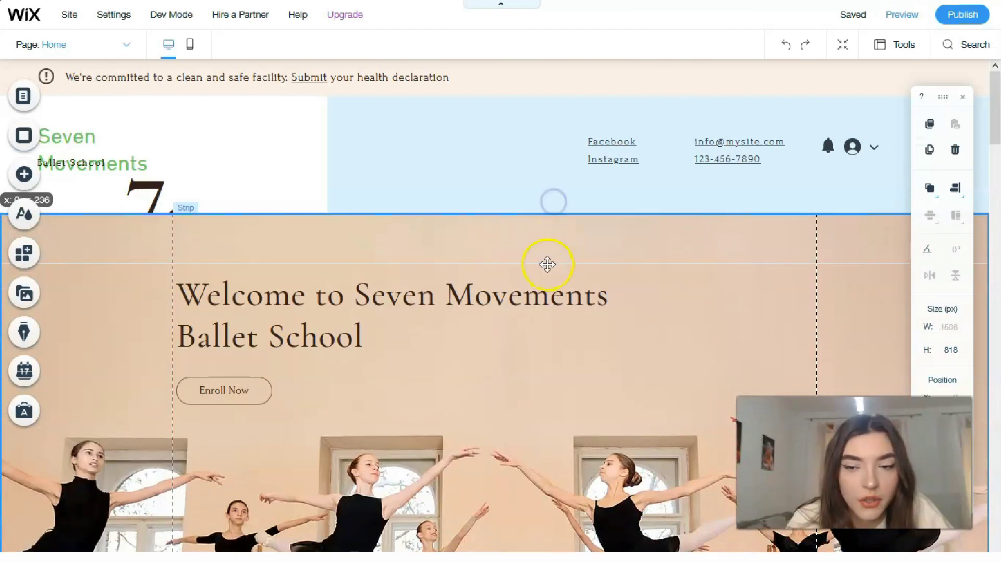
- Examine the welcome banner strip with its heading and the list of pages in the site menu
{"action": "left_click_drag", "start_coordinate": [548, 264], "coordinate": [545, 268]}
{"action": "scroll", "coordinate": [537, 277], "scroll_direction": "down", "scroll_amount": 4}
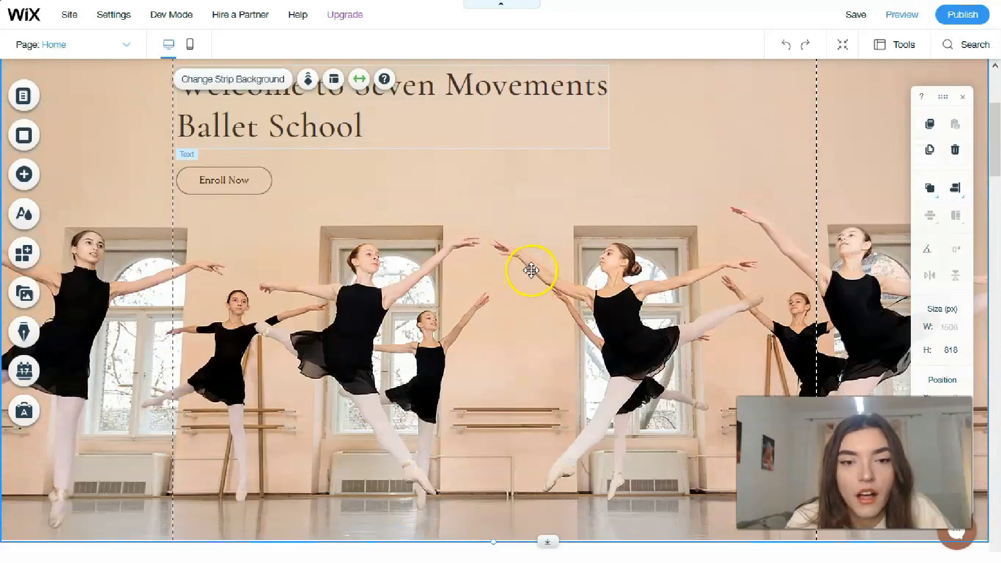
{"action": "scroll", "coordinate": [527, 268], "scroll_direction": "up", "scroll_amount": 3}
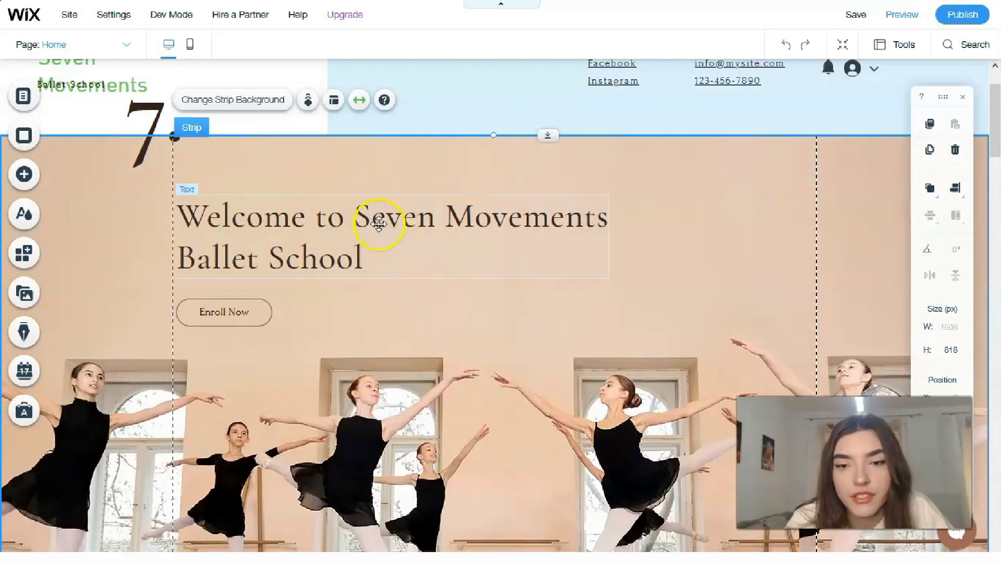
{"action": "left_click", "coordinate": [392, 215]}
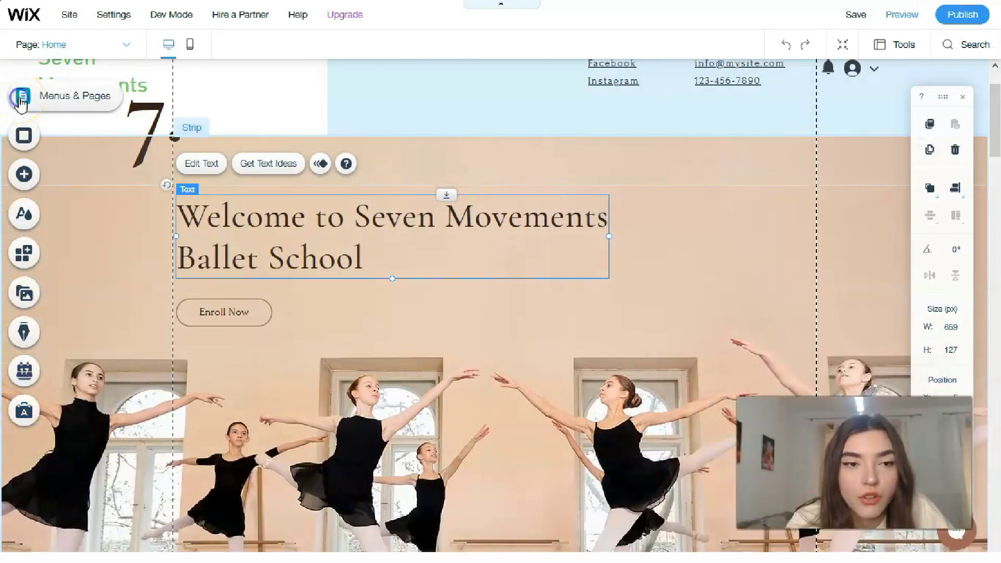
{"action": "left_click", "coordinate": [21, 99]}
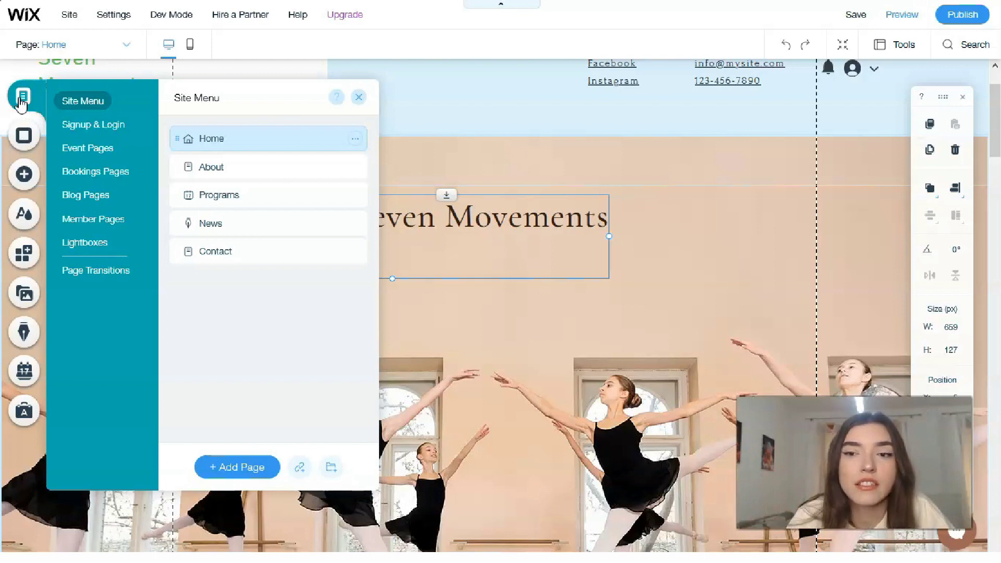
{"action": "left_click_drag", "start_coordinate": [241, 135], "coordinate": [219, 213]}
- Set the home page background to white (#FFFFFF) from the site colors and finish the background settings
{"action": "left_click", "coordinate": [26, 139]}
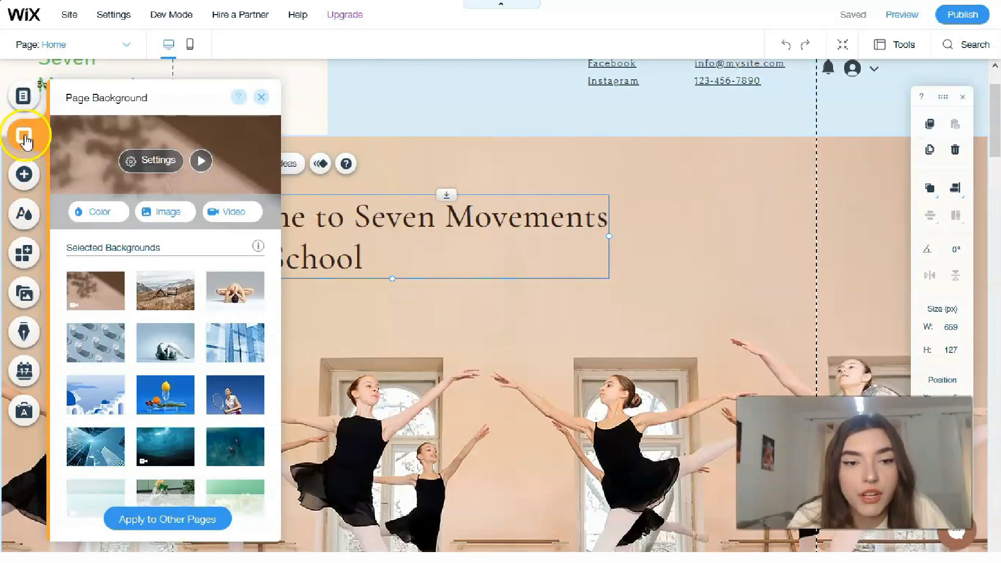
{"action": "mouse_move", "coordinate": [101, 288]}
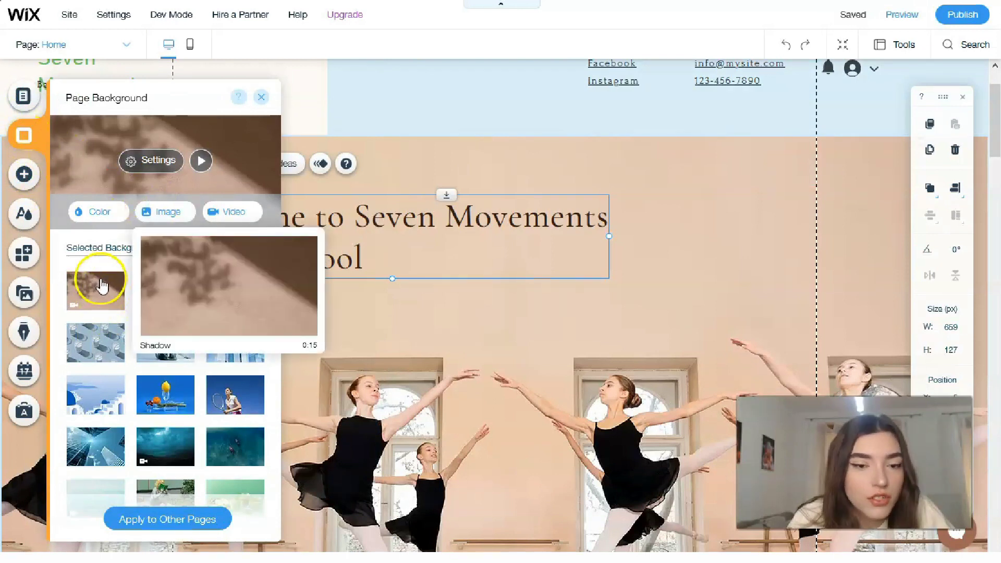
{"action": "left_click", "coordinate": [96, 213]}
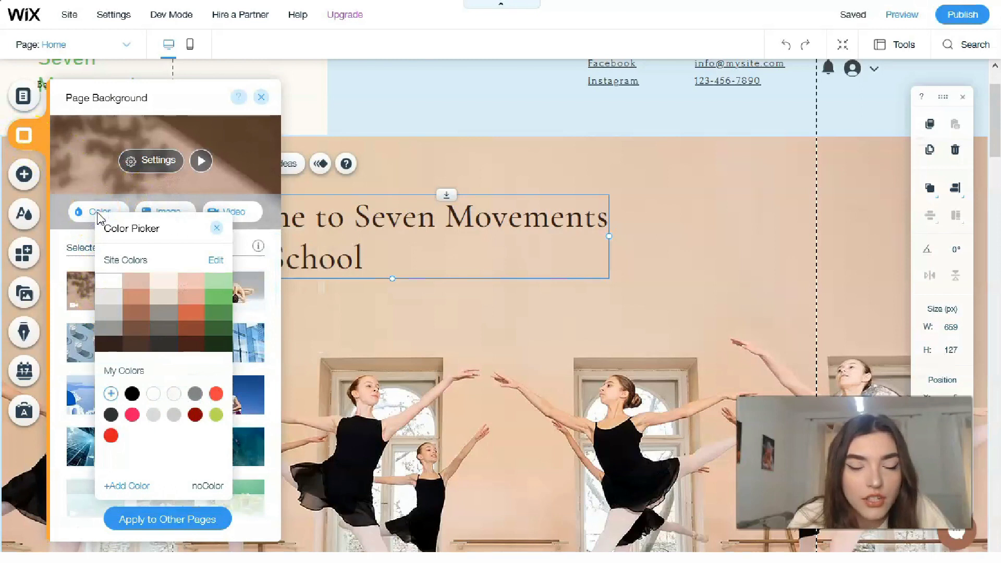
{"action": "left_click", "coordinate": [105, 286]}
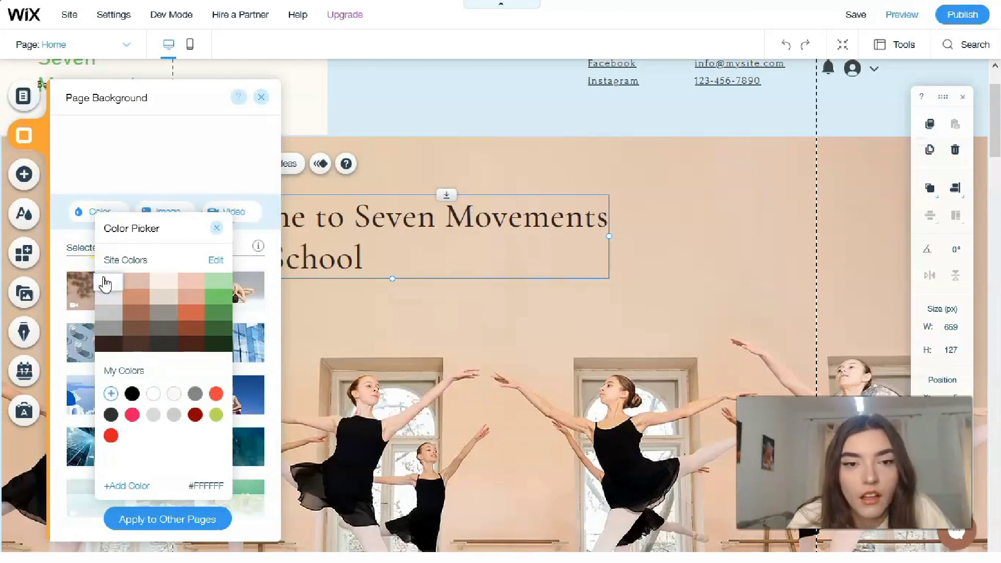
{"action": "left_click", "coordinate": [264, 98]}
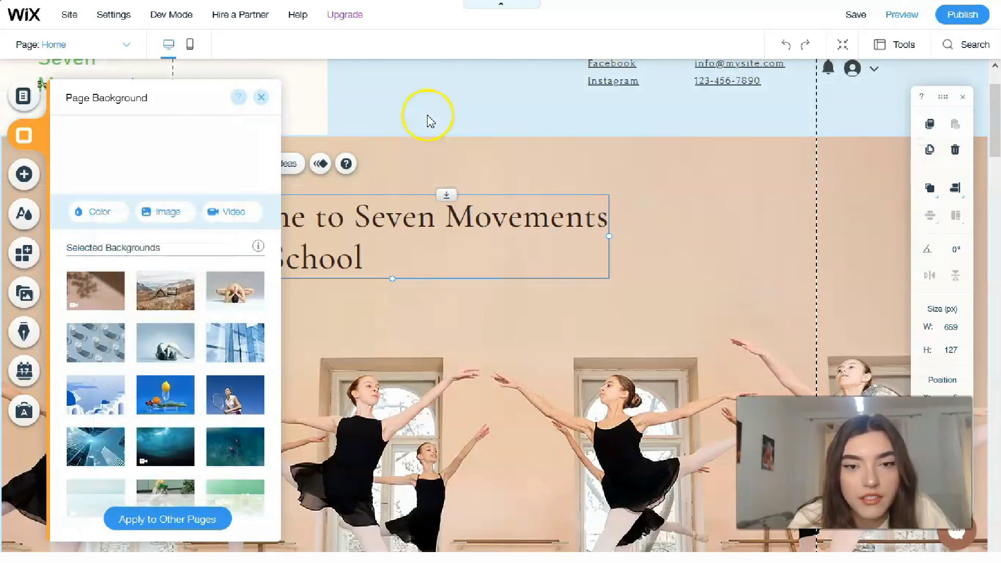
{"action": "left_click", "coordinate": [258, 97]}
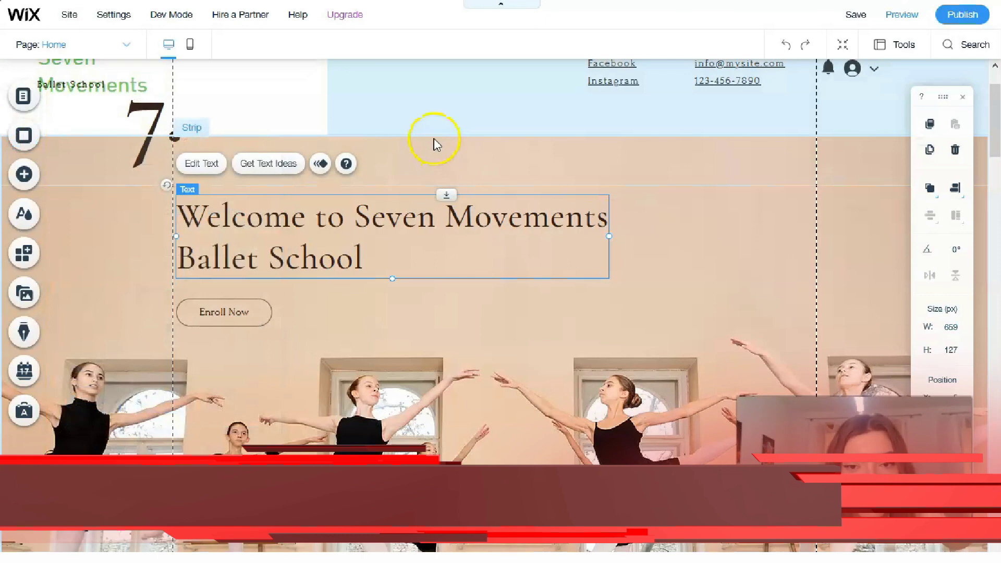
- Stretch the two-column header strip downward to a height of about 193 px
{"action": "left_click", "coordinate": [332, 139]}
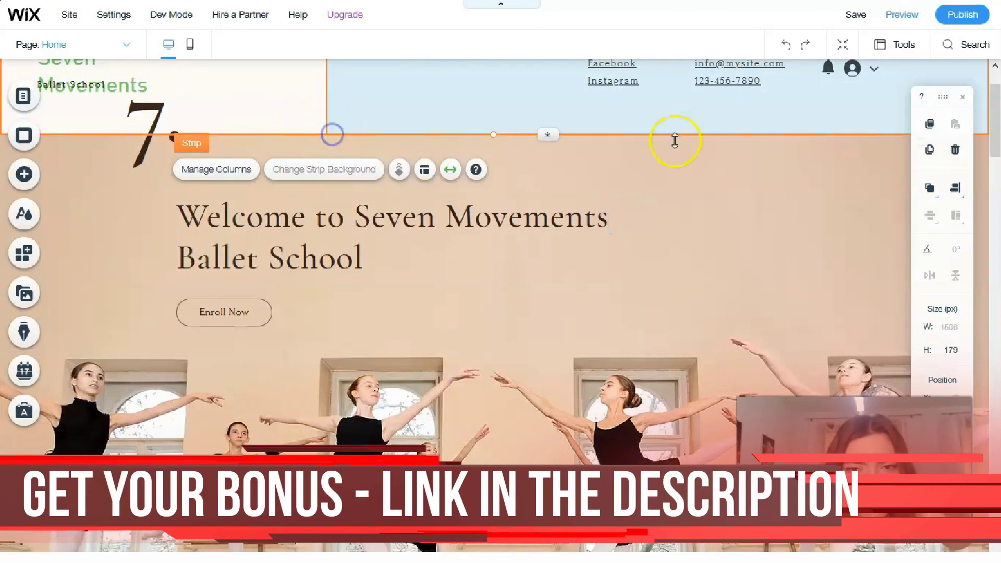
{"action": "left_click_drag", "start_coordinate": [558, 133], "coordinate": [558, 143]}
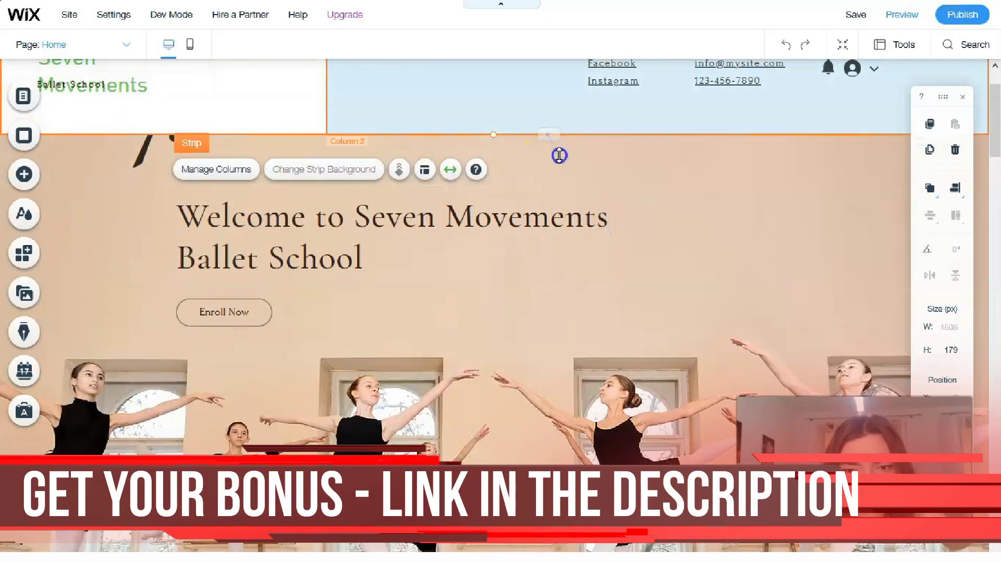
{"action": "left_click_drag", "start_coordinate": [551, 179], "coordinate": [559, 141]}
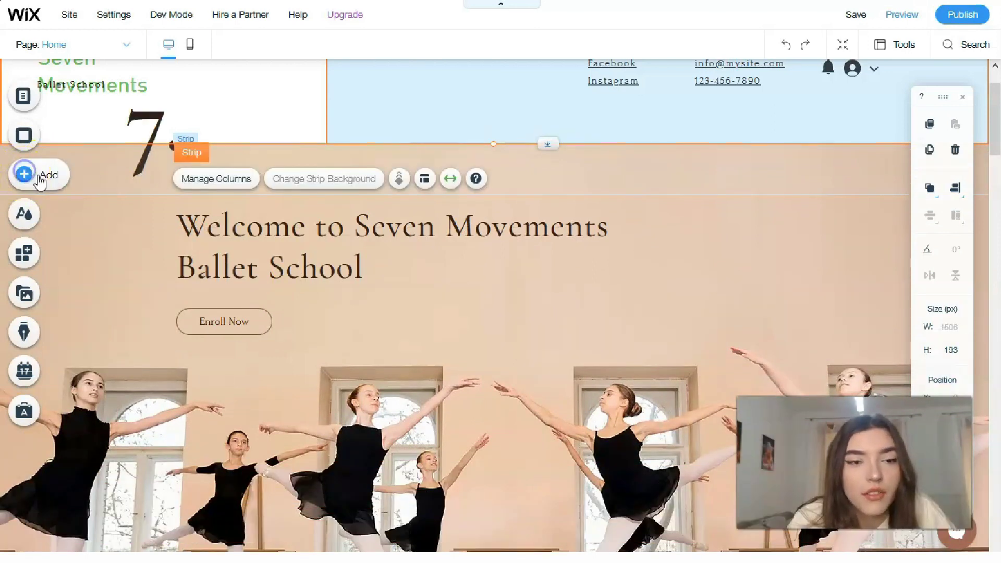
- Add the outlined hand vector art from the Logos & Badges decorative elements to the page
{"action": "left_click", "coordinate": [40, 177]}
{"action": "left_click", "coordinate": [68, 185]}
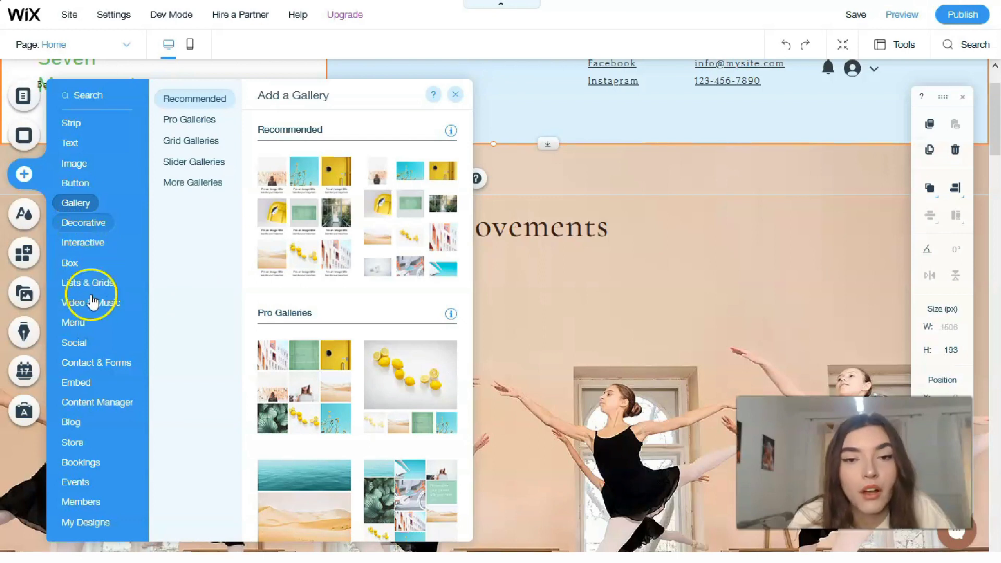
{"action": "left_click", "coordinate": [180, 322]}
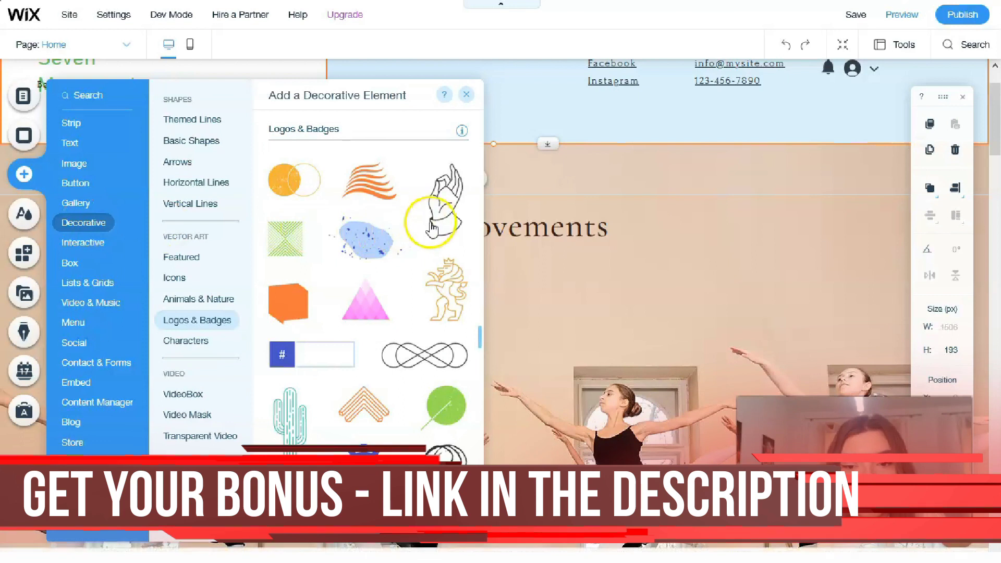
{"action": "left_click", "coordinate": [446, 223]}
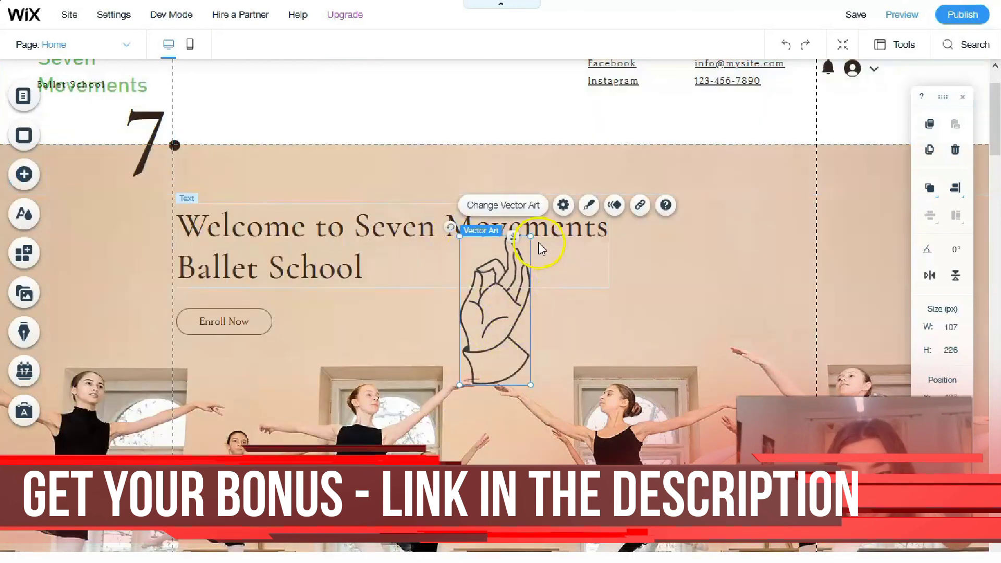
- Shrink the hand vector art to about 45 by 96 px and place it in the header beside the login bar
{"action": "left_click_drag", "start_coordinate": [530, 236], "coordinate": [491, 320]}
{"action": "left_click", "coordinate": [481, 354]}
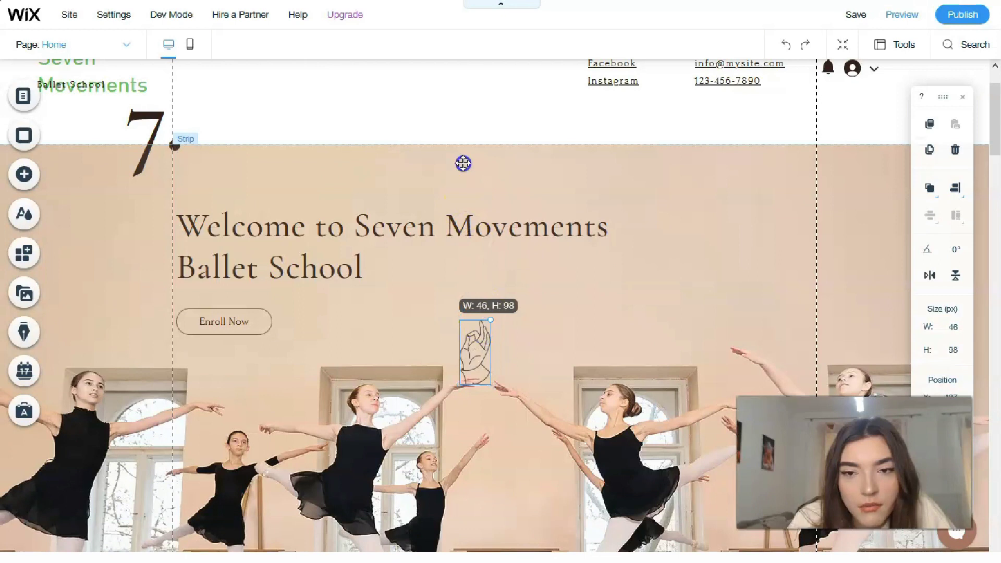
{"action": "mouse_move", "coordinate": [463, 138]}
{"action": "left_mouse_down"}
{"action": "mouse_move", "coordinate": [461, 94]}
{"action": "mouse_move", "coordinate": [454, 136]}
{"action": "mouse_move", "coordinate": [200, 177]}
{"action": "mouse_move", "coordinate": [168, 157]}
{"action": "mouse_move", "coordinate": [608, 163]}
{"action": "mouse_move", "coordinate": [913, 149]}
{"action": "left_mouse_up"}
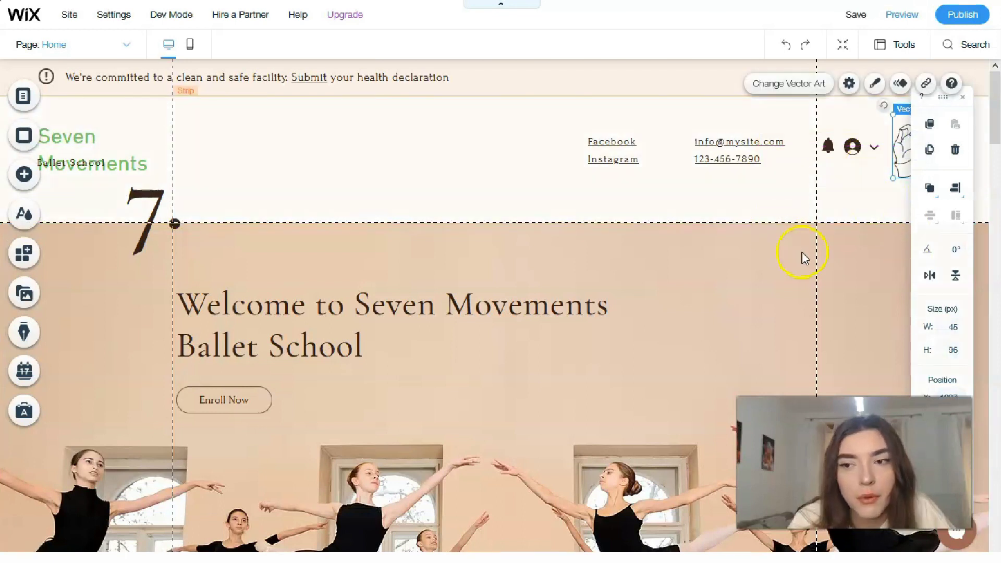
- Open the crop shape choices for the dancers' group image below the Sleeping Beauty event section
{"action": "scroll", "coordinate": [393, 277], "scroll_direction": "down", "scroll_amount": 10}
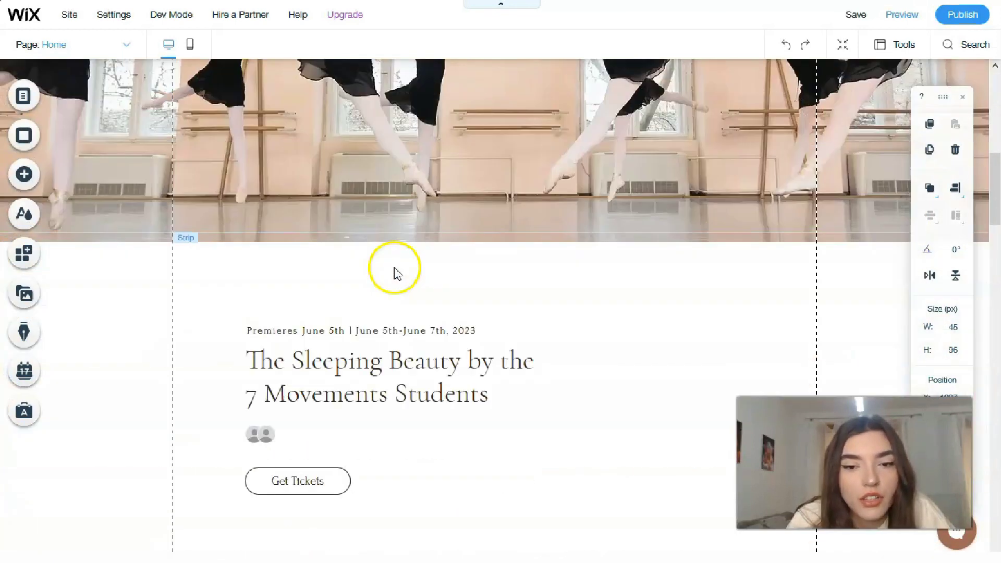
{"action": "scroll", "coordinate": [395, 271], "scroll_direction": "down", "scroll_amount": 8}
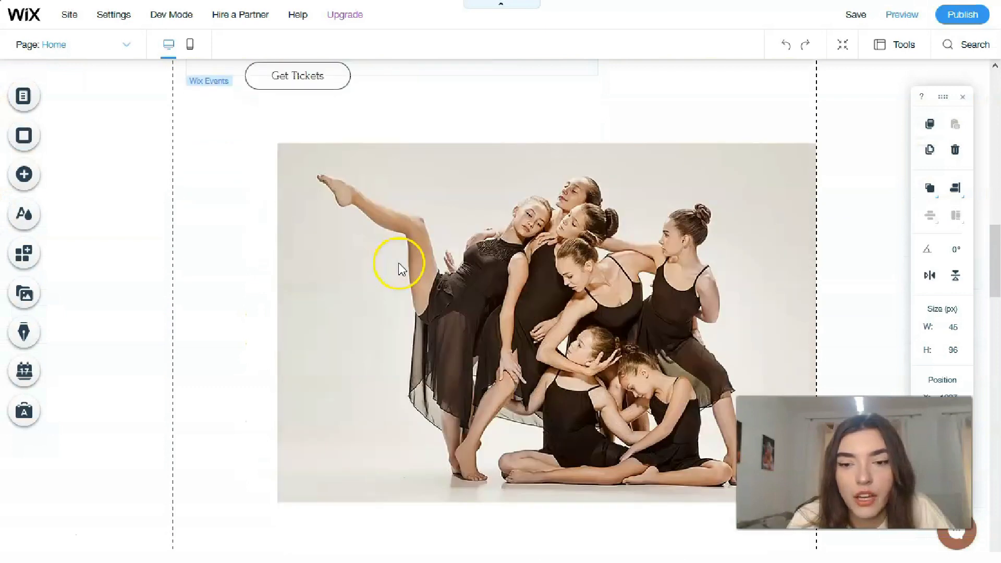
{"action": "scroll", "coordinate": [401, 271], "scroll_direction": "down", "scroll_amount": 2}
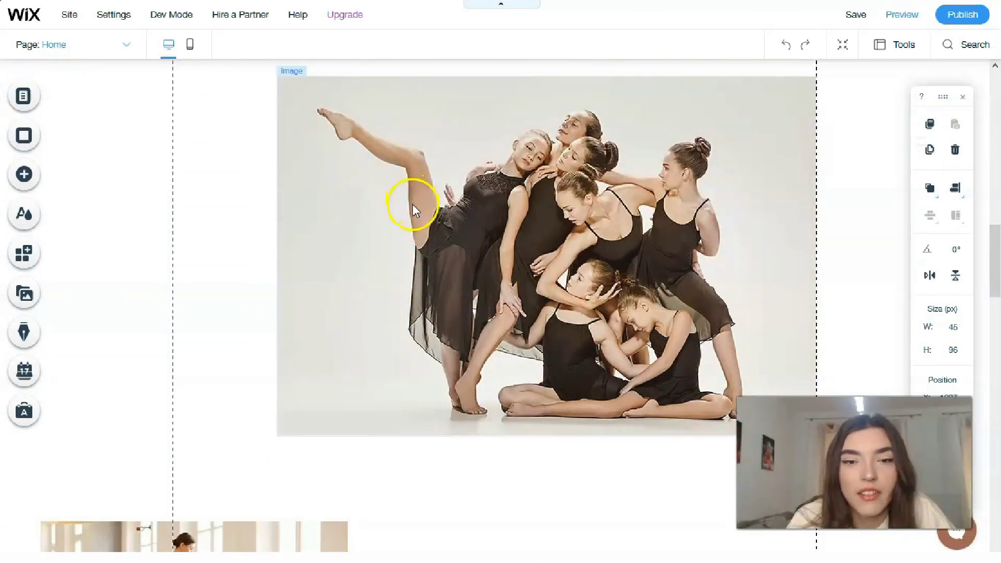
{"action": "left_click", "coordinate": [402, 214]}
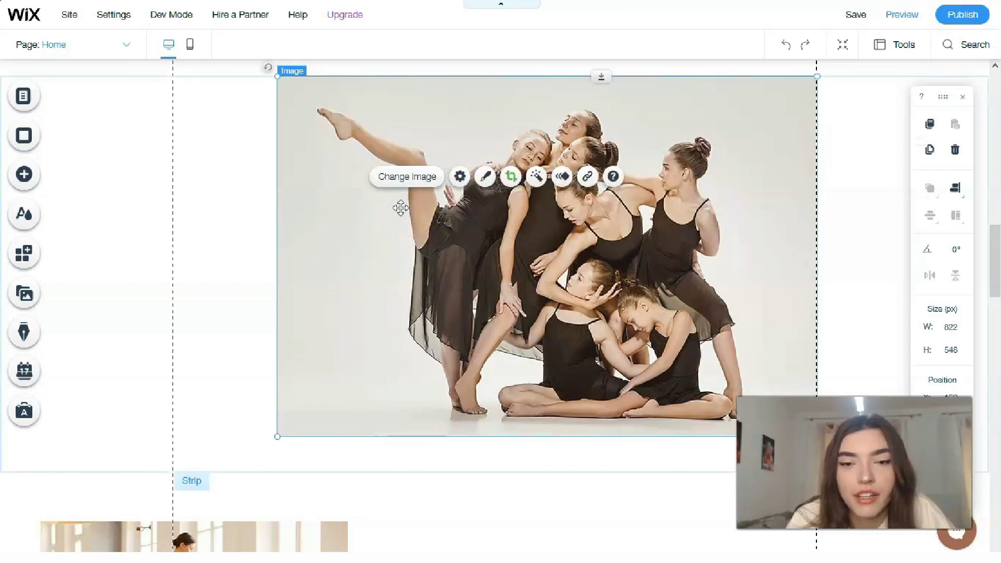
{"action": "double_click", "coordinate": [399, 133]}
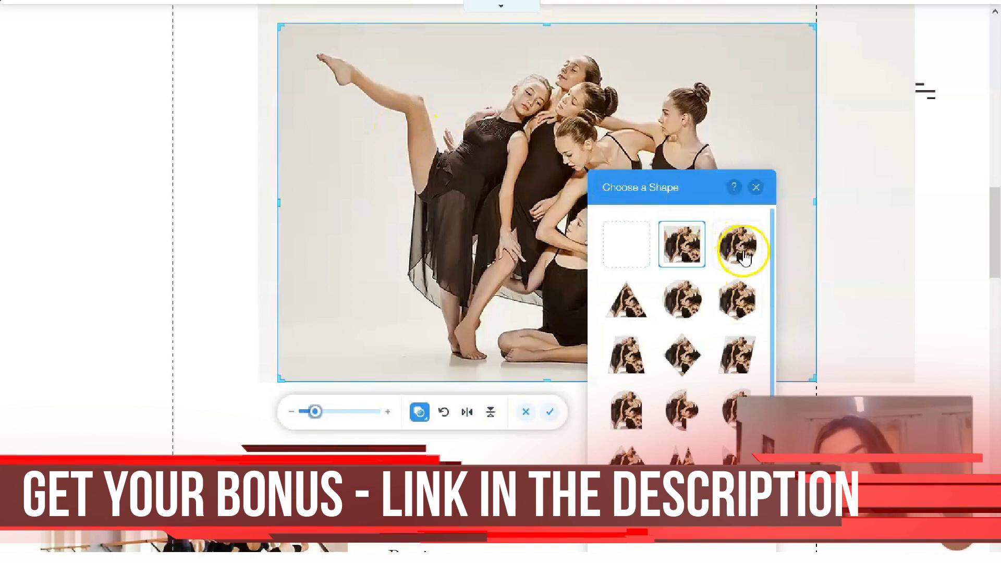
- Try several crop shapes on the dancers' group image, browse the vector art shapes, and choose the triangle
{"action": "left_click", "coordinate": [745, 256]}
{"action": "left_click", "coordinate": [629, 353]}
{"action": "left_click", "coordinate": [683, 358]}
{"action": "left_click", "coordinate": [673, 293]}
{"action": "left_click", "coordinate": [632, 293]}
{"action": "left_click", "coordinate": [624, 258]}
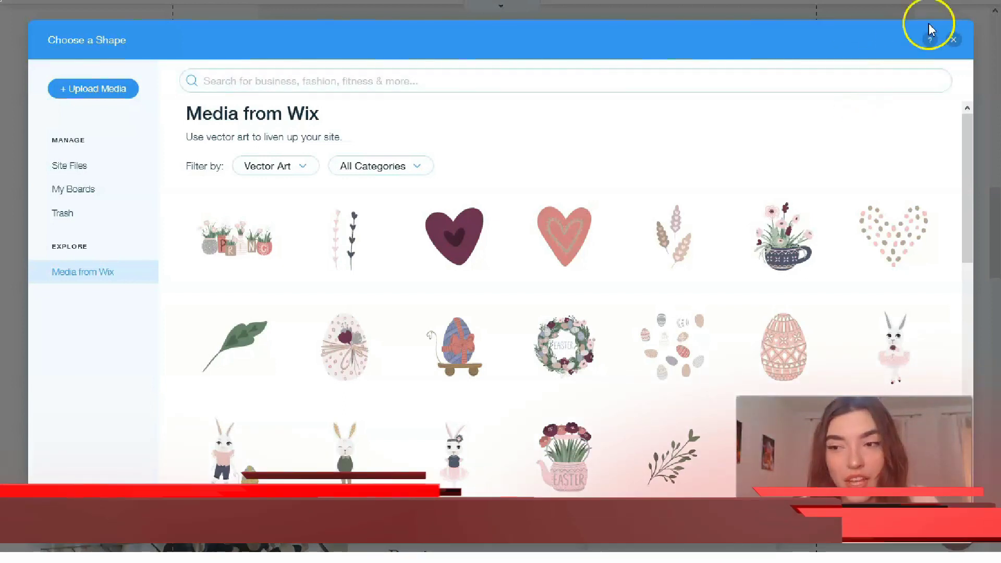
{"action": "left_click", "coordinate": [954, 40]}
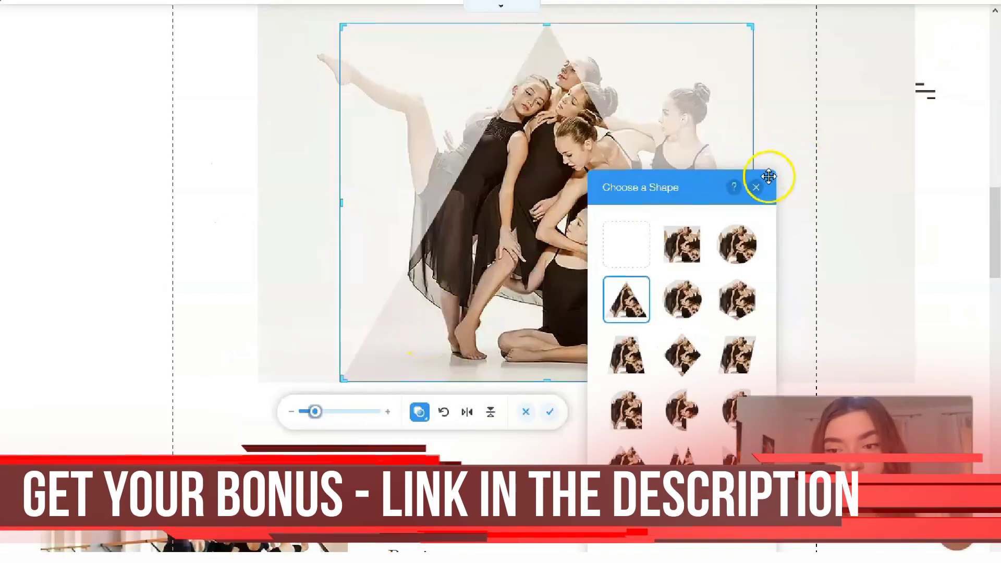
{"action": "left_click", "coordinate": [757, 187]}
{"action": "scroll", "coordinate": [743, 350], "scroll_direction": "down", "scroll_amount": 10}
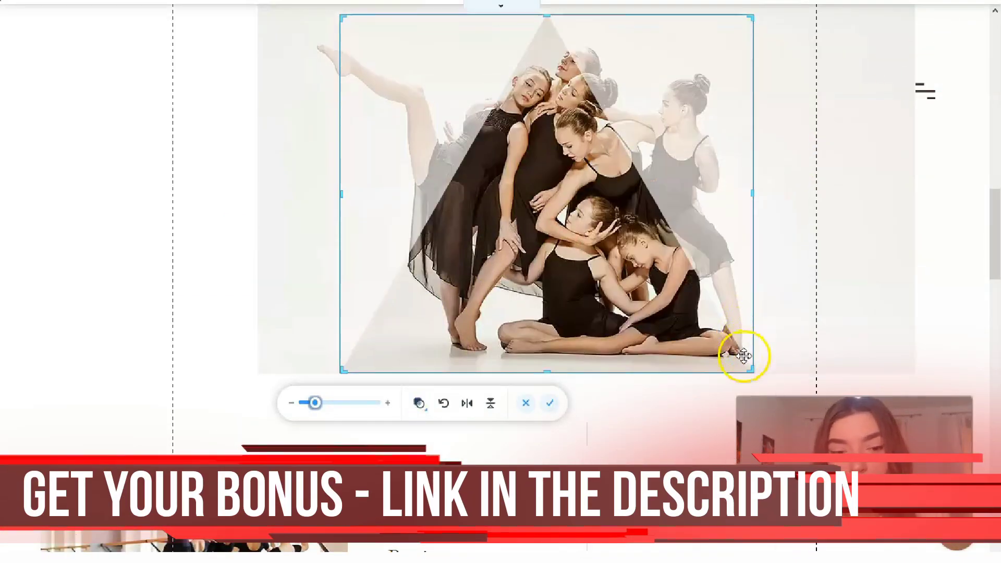
{"action": "scroll", "coordinate": [743, 350], "scroll_direction": "down", "scroll_amount": 5}
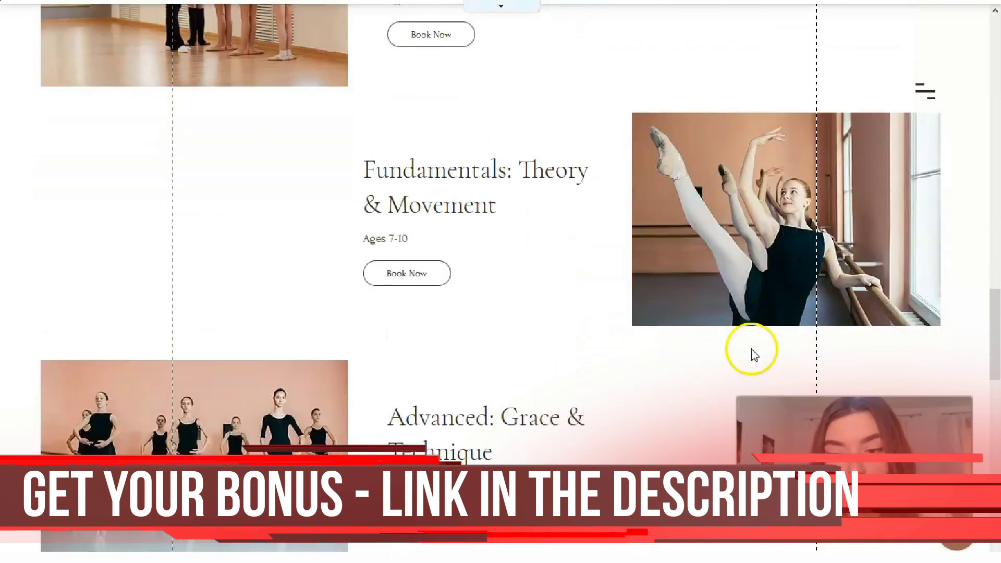